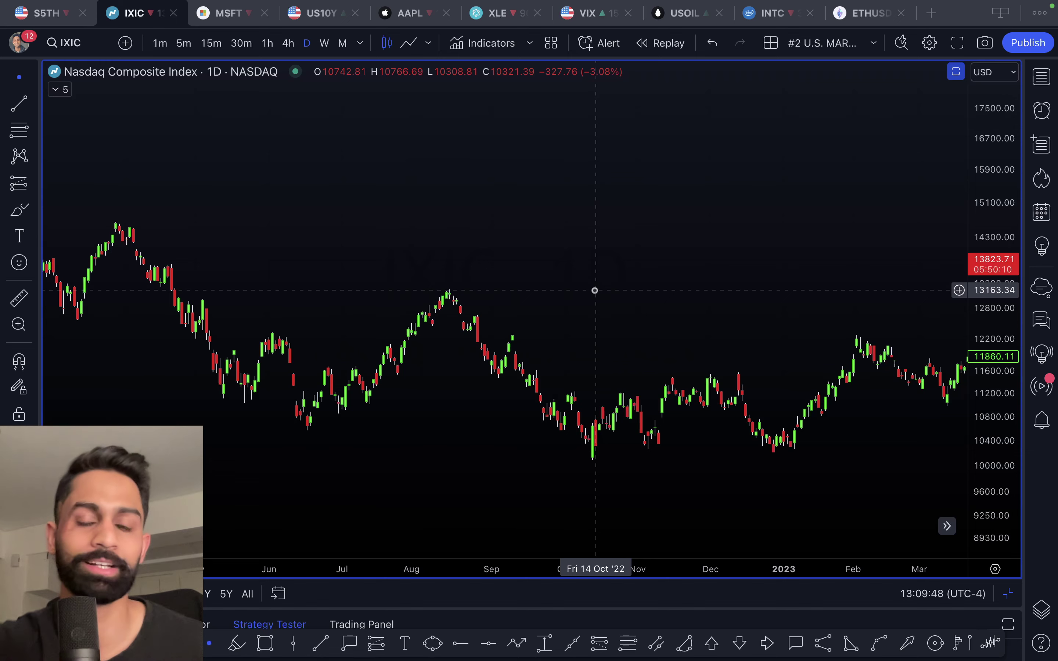
Load the S&P 500 Index (SPX) in the Nasdaq chart and fit the price scale to its data
scroll(595, 290, "down", 10)
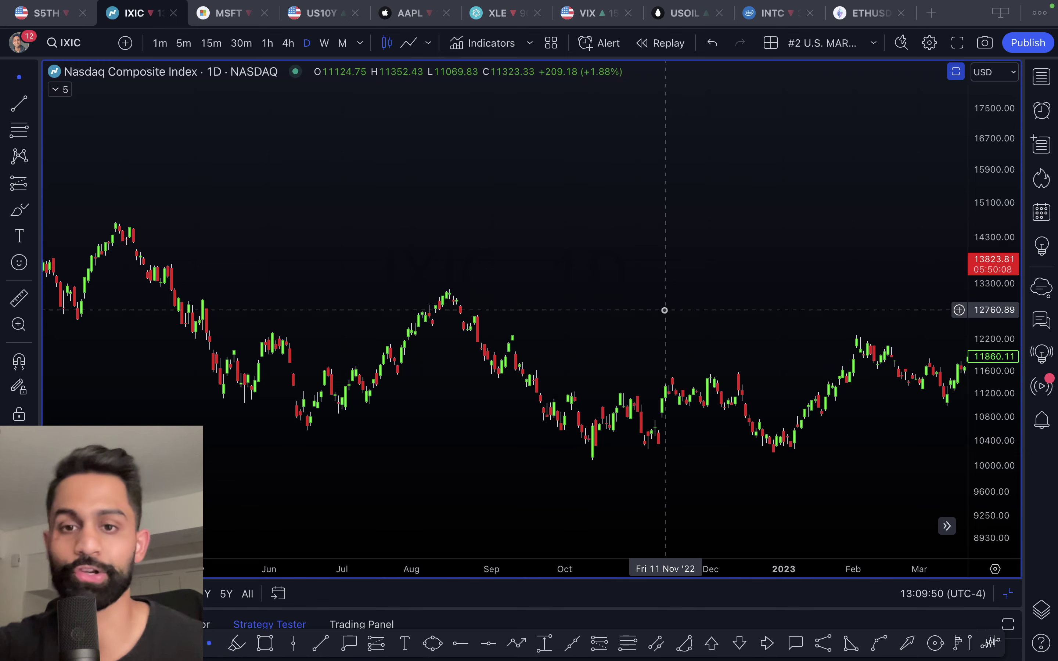
scroll(620, 424, "down", 4)
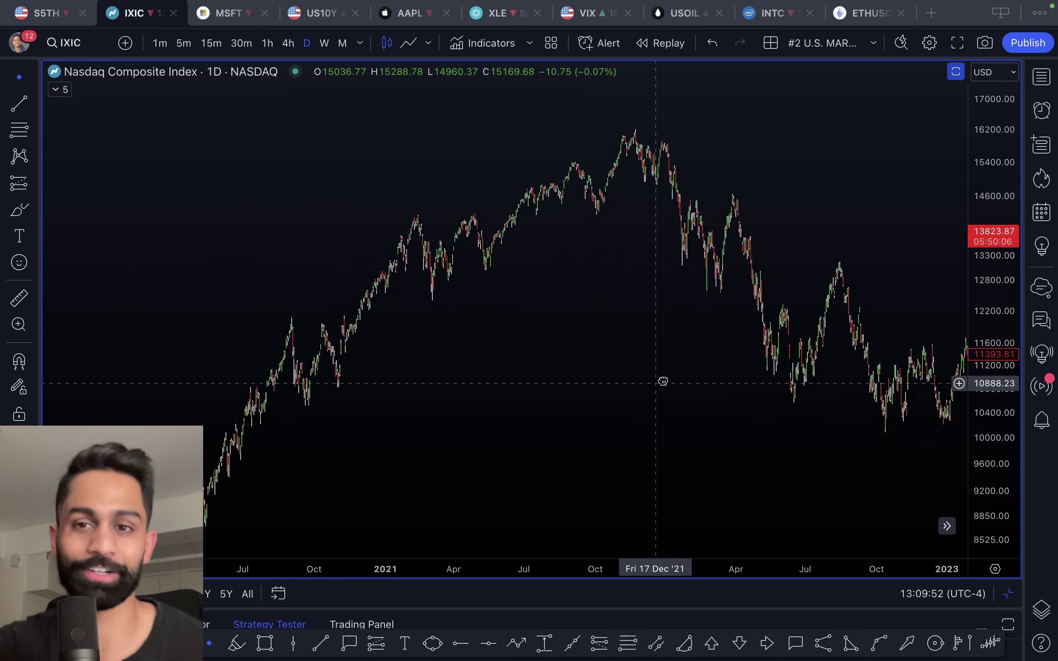
type("spx")
key("Return")
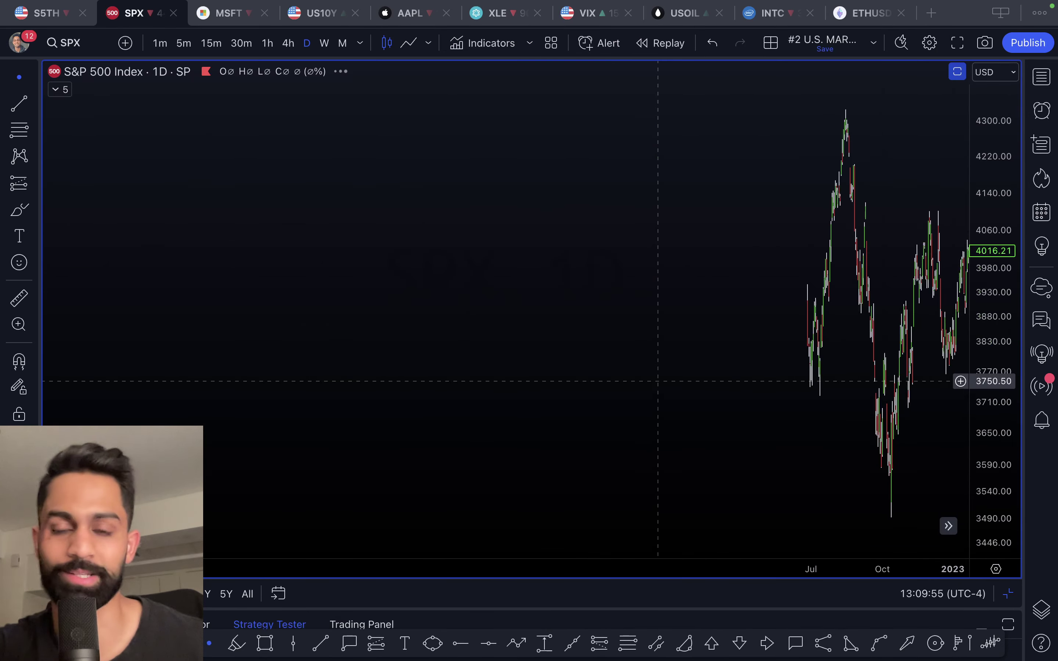
double_click(998, 353)
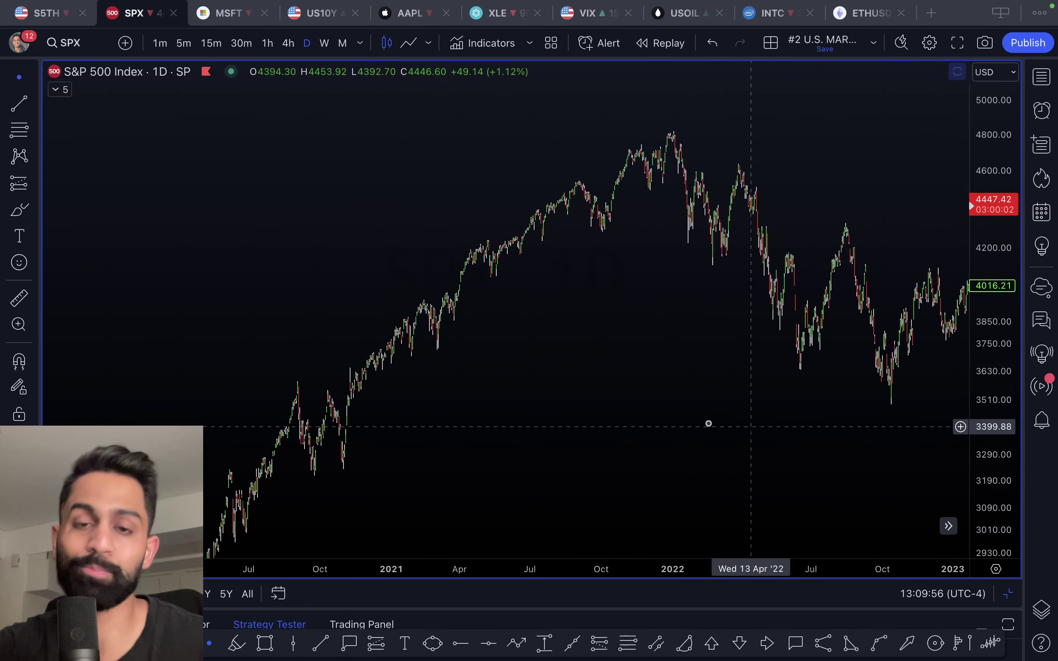
Examine the S&P 500 daily price history from 2020 through September 2023, focusing on the 2020–2021 uptrend
left_click_drag(677, 390, 646, 374)
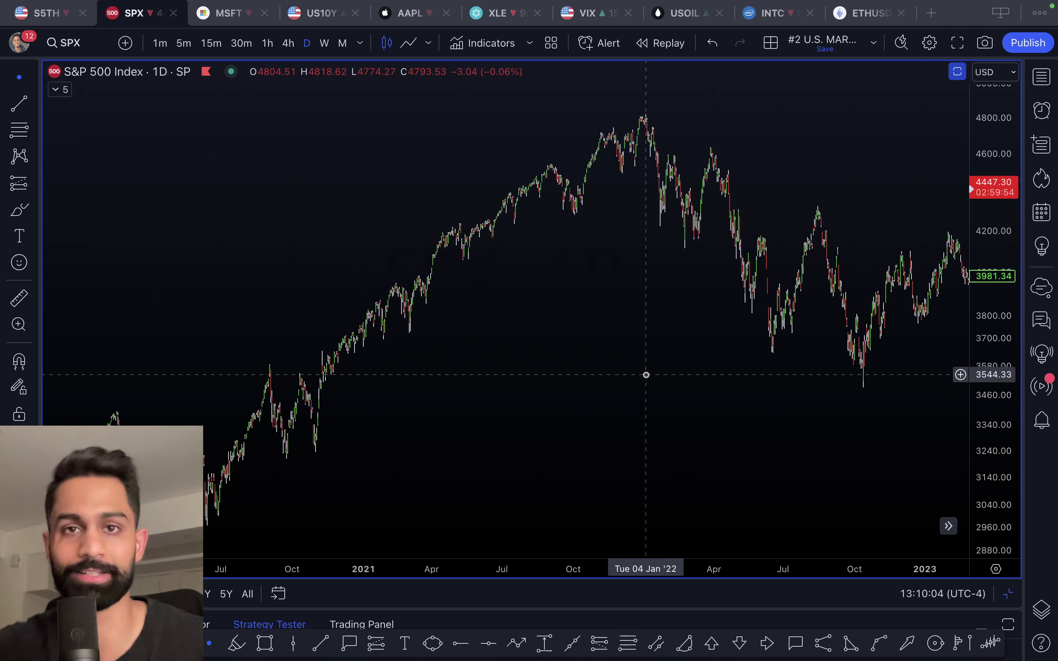
scroll(645, 374, "right", 8)
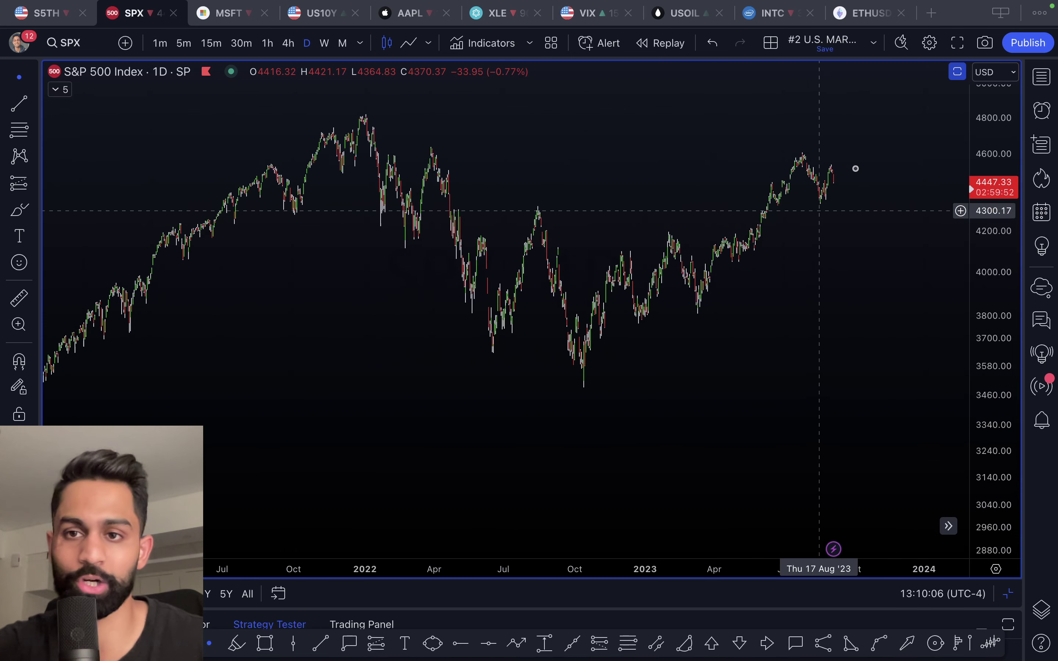
scroll(851, 167, "right", 10)
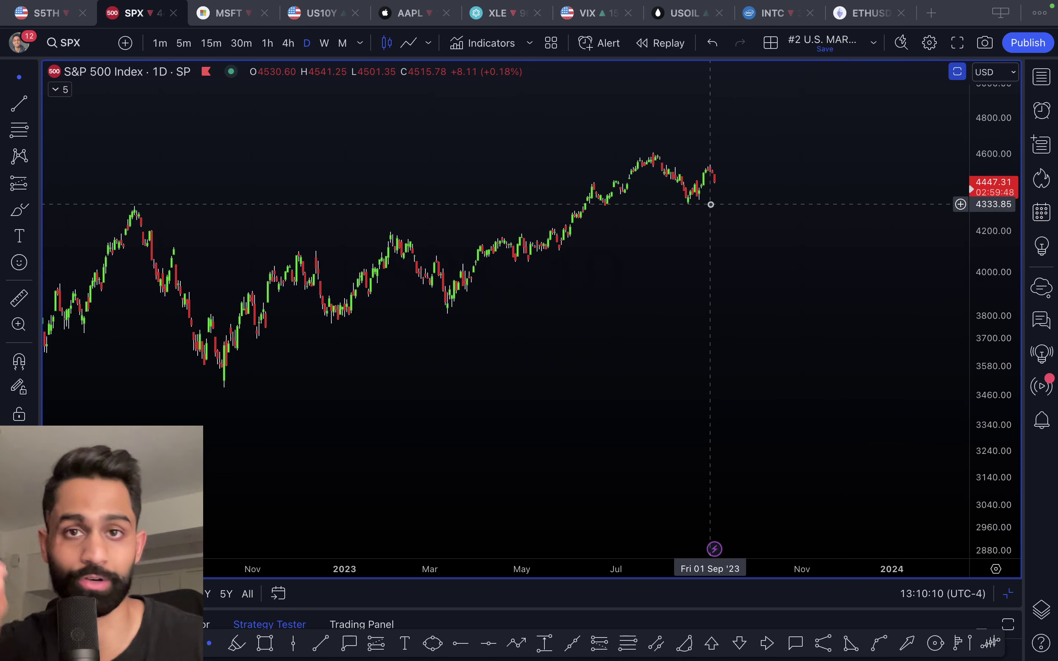
scroll(711, 204, "left", 20)
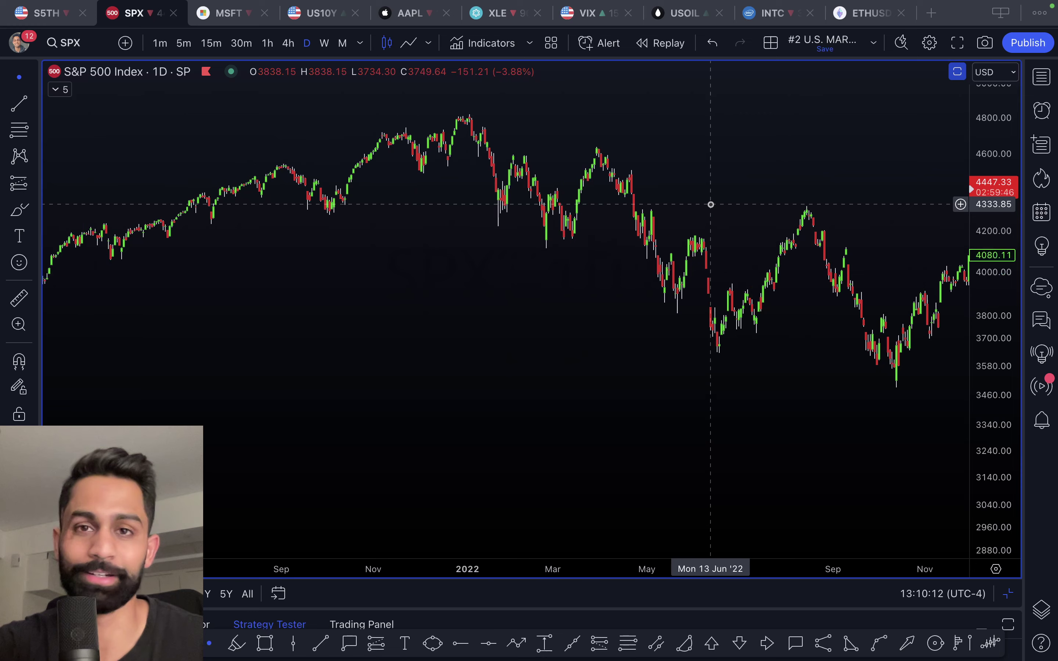
left_click_drag(772, 312, 690, 310)
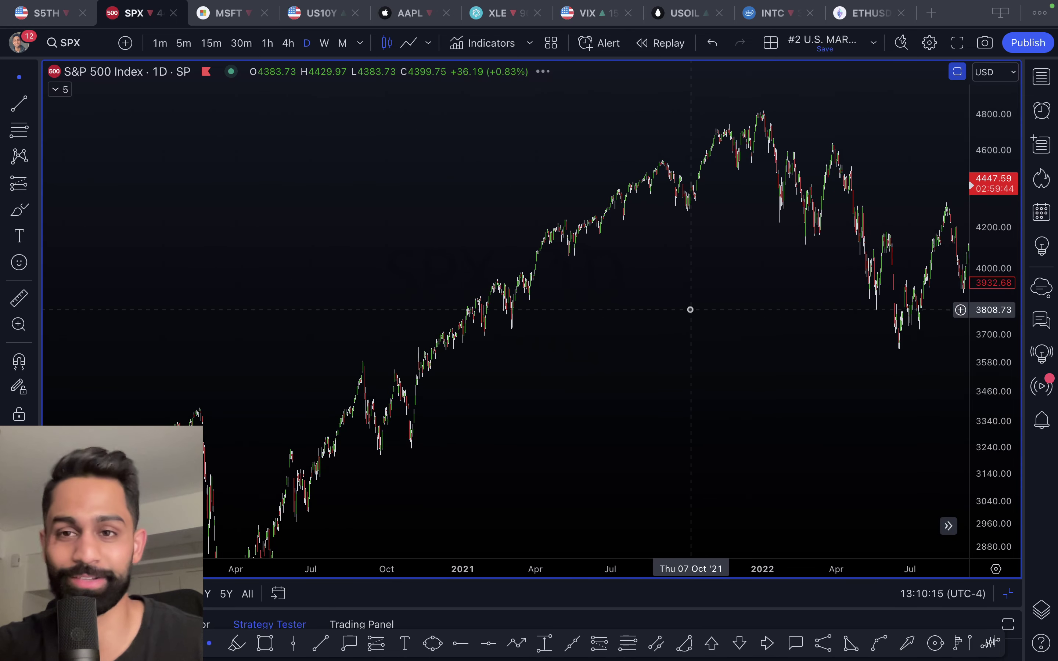
scroll(690, 309, "up", 2)
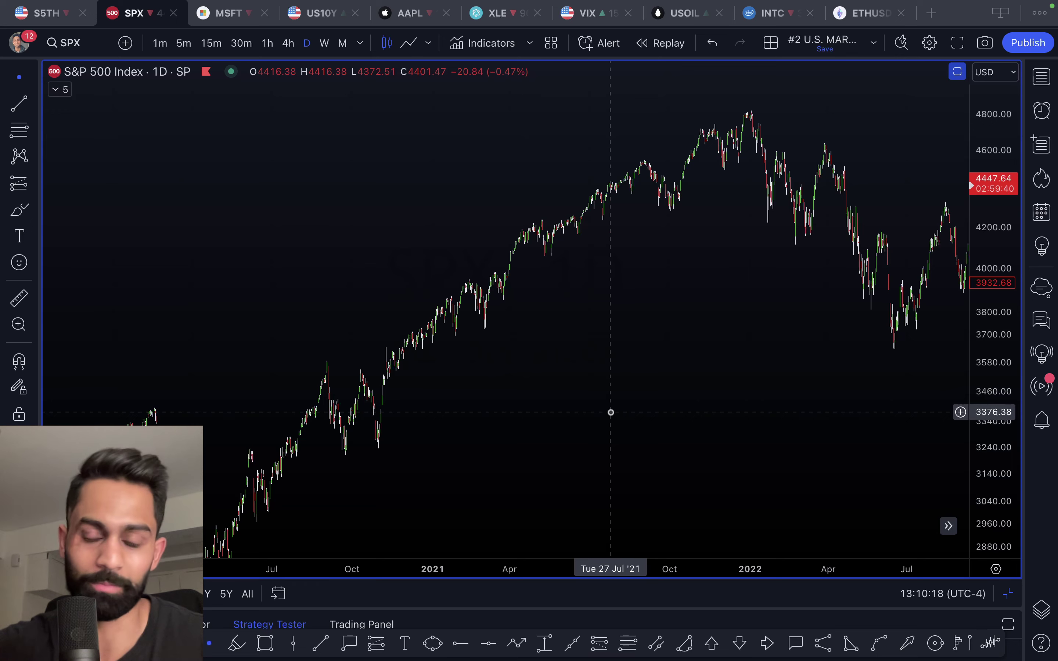
scroll(621, 397, "up", 3)
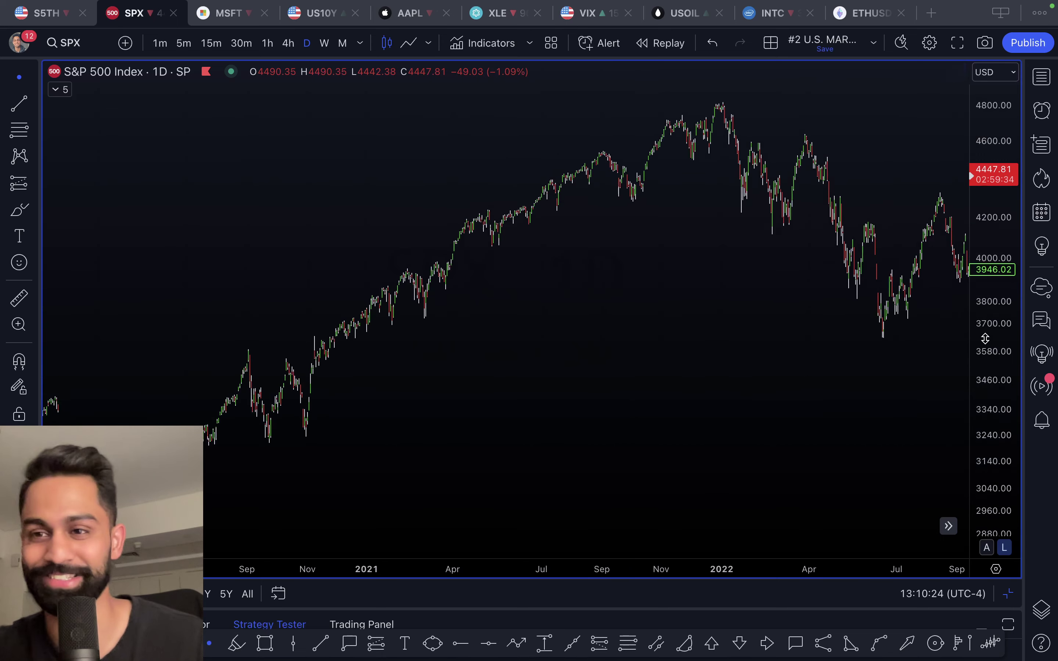
Load the S&P 500 Index (SPX) in the first chart tab
left_click(45, 13)
type("SPX")
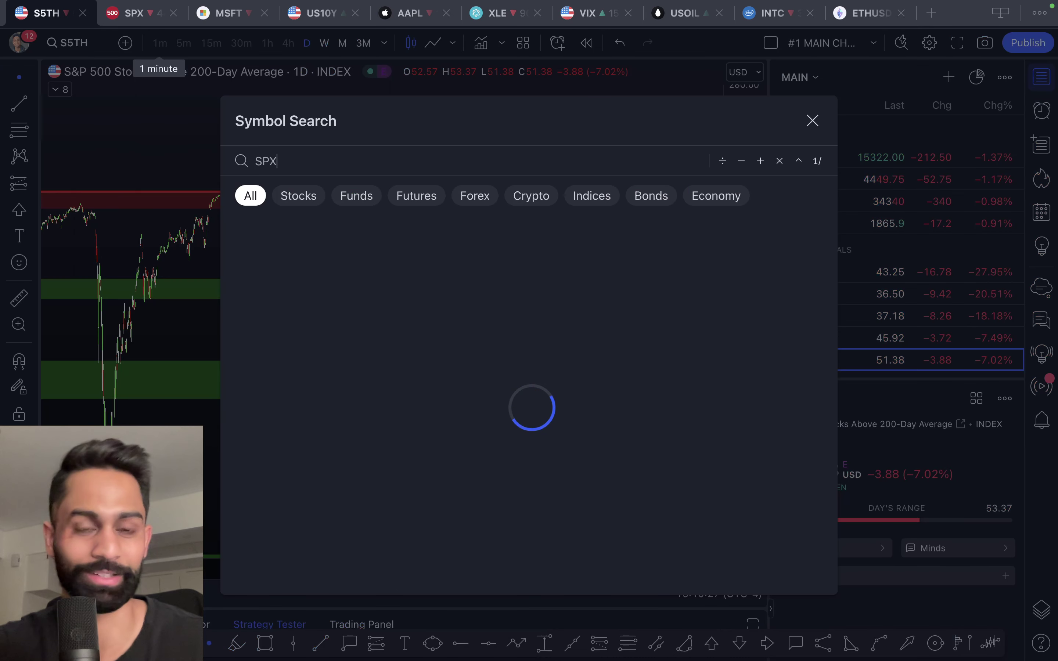
key("Return")
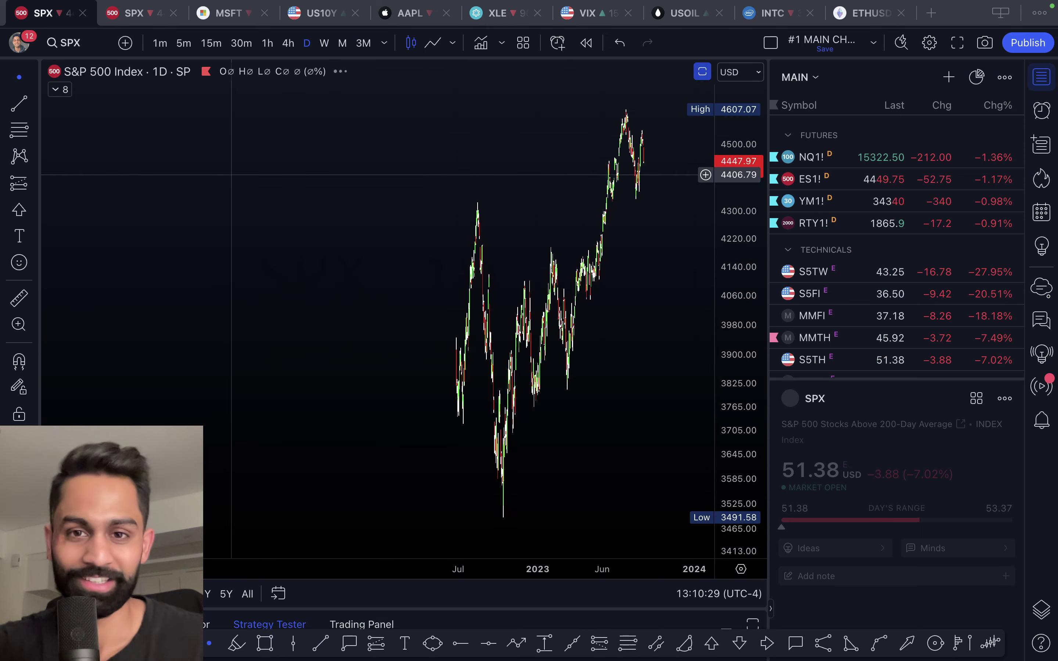
On the second tab's SPX chart, draw a rising trend line under the lows from about 3081 in September 2020 to about 4602 in January 2022
left_click(138, 23)
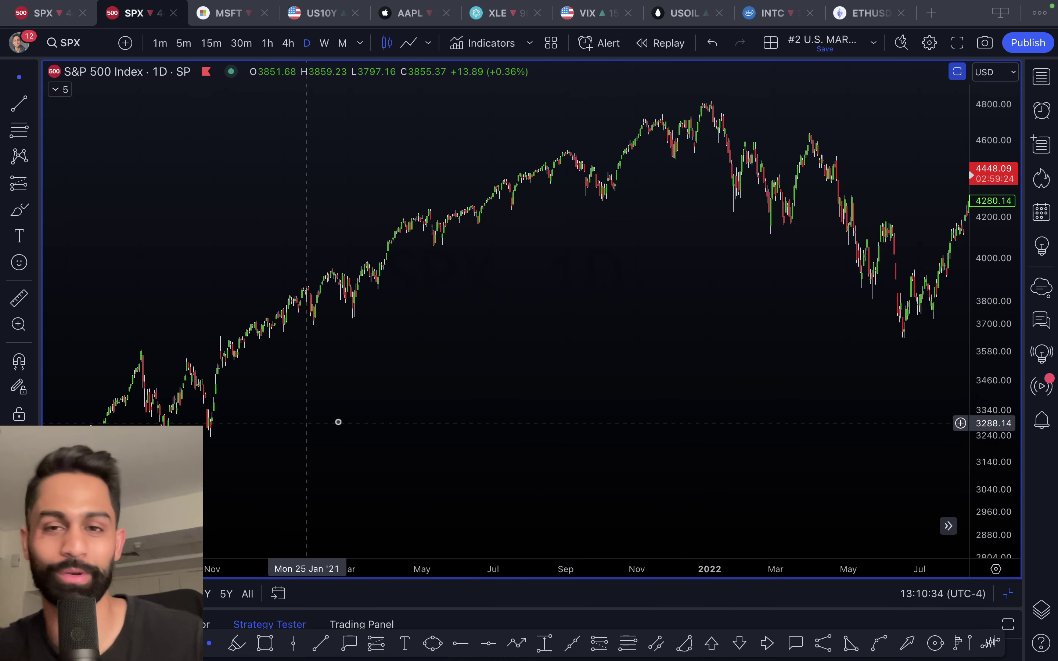
scroll(420, 411, "down", 5)
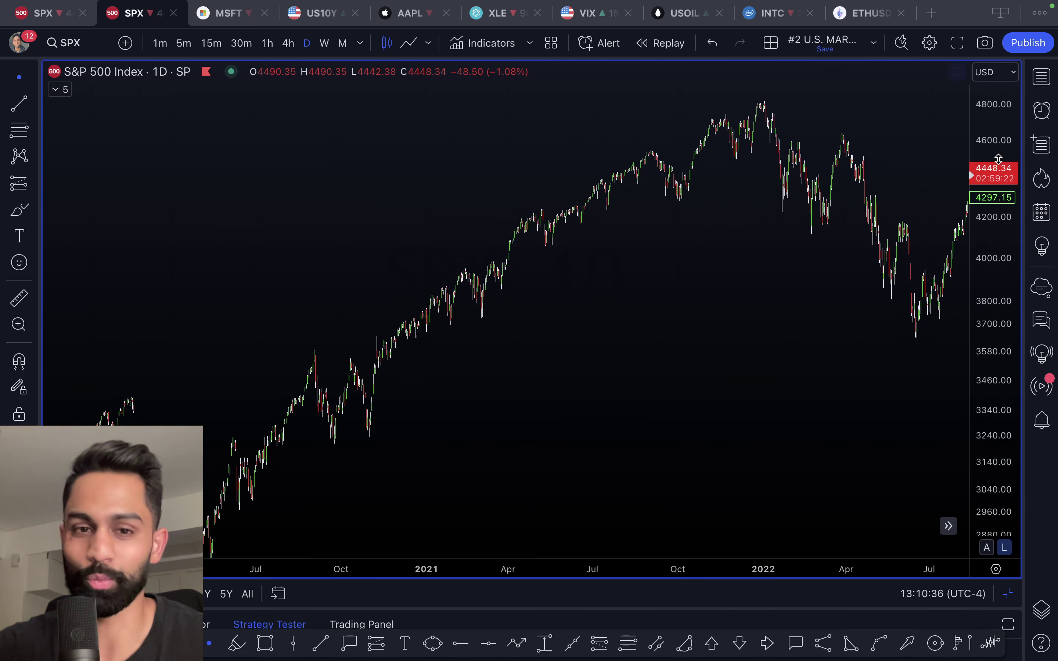
left_click_drag(661, 399, 623, 359)
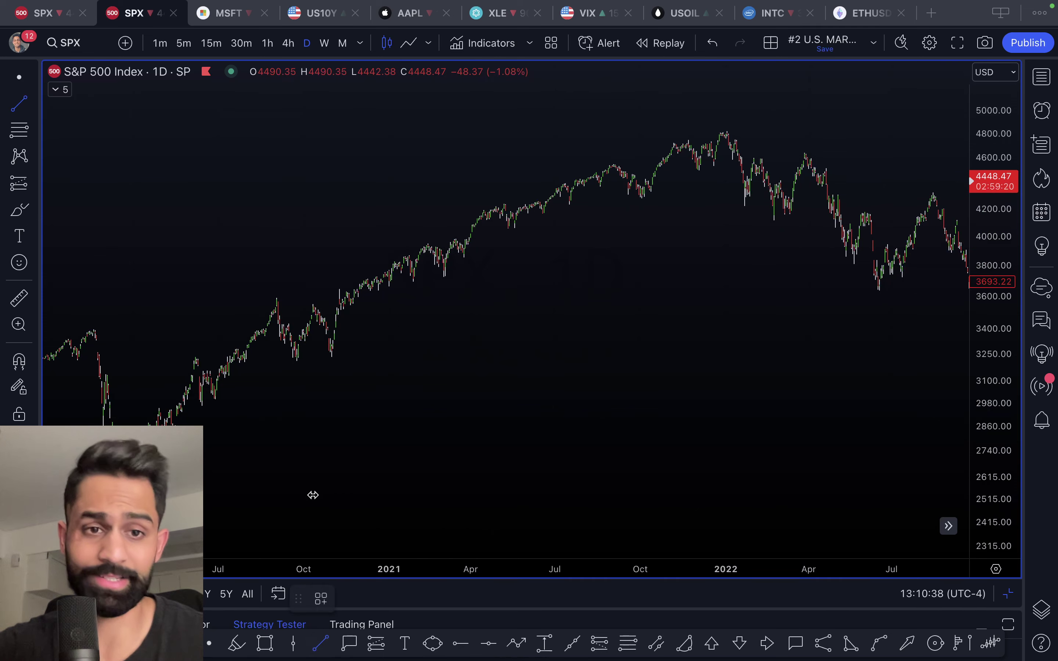
left_click(278, 383)
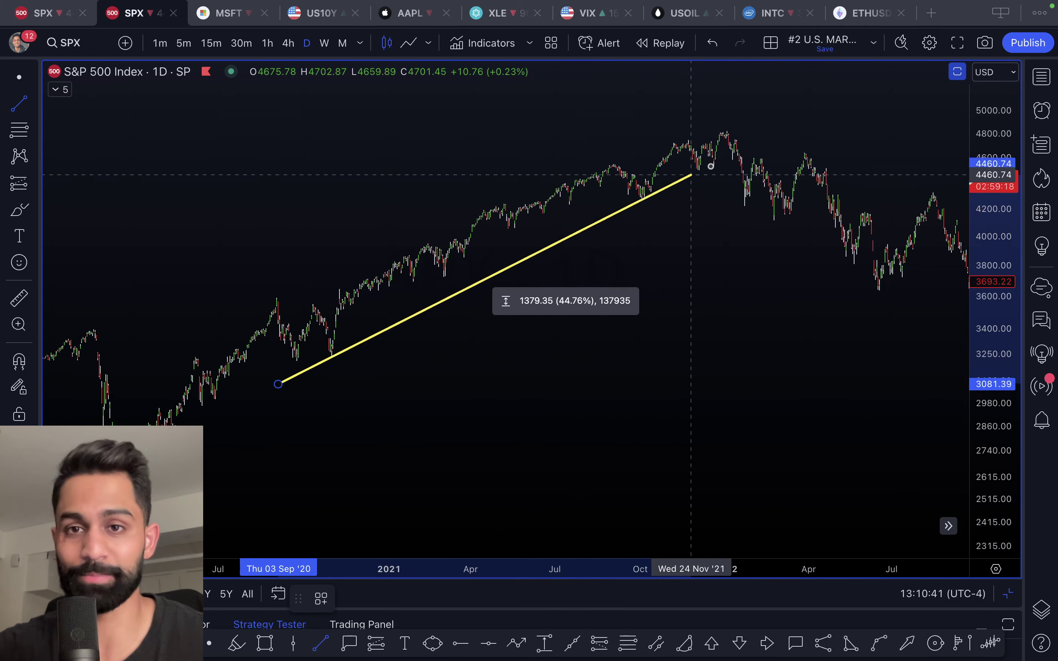
left_click(737, 154)
scroll(515, 345, "up", 4)
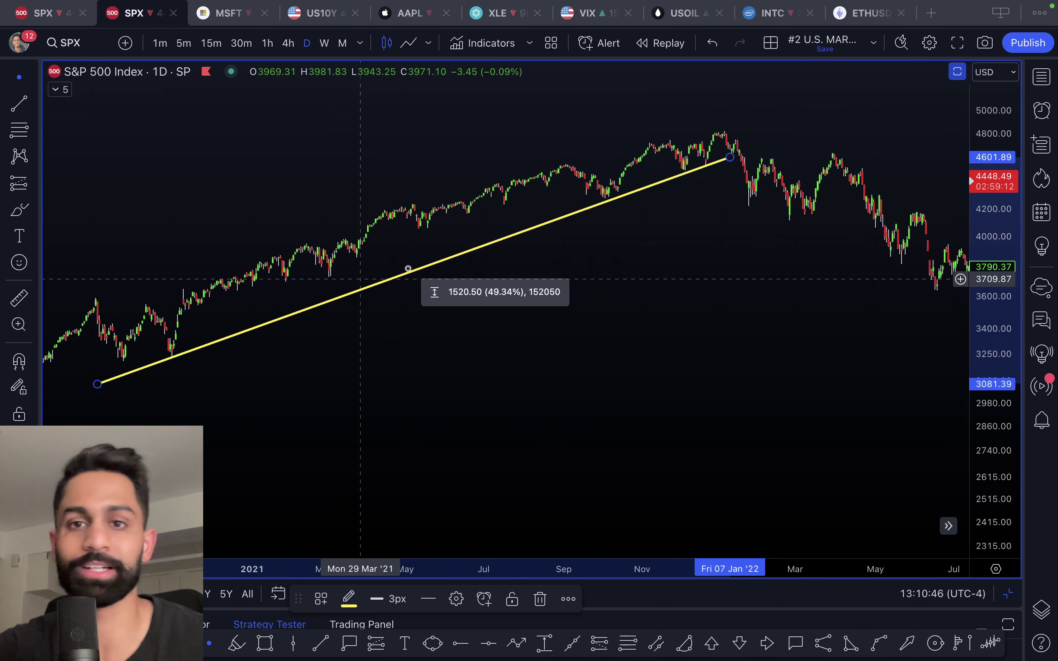
Change the color of the S&P 500 trend line to bright green
left_click(353, 602)
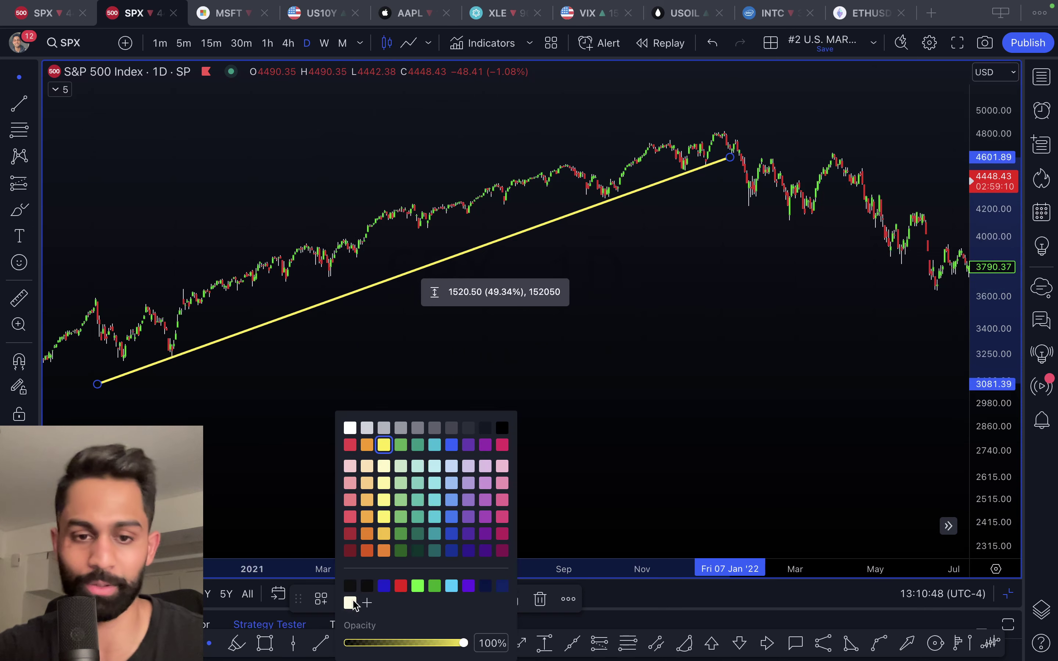
left_click(417, 587)
left_click(450, 455)
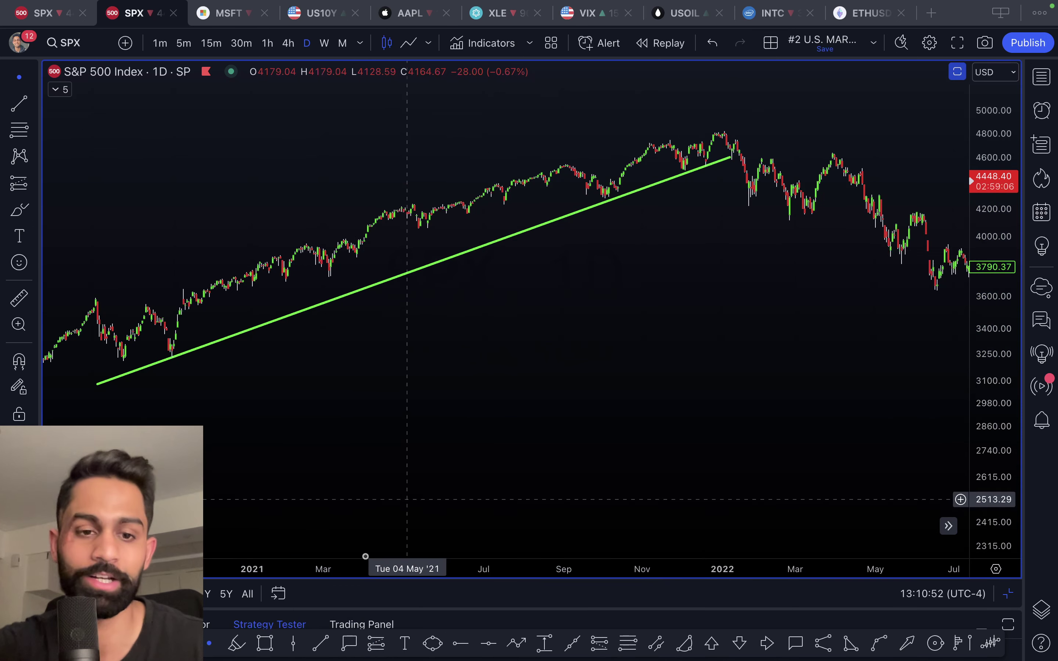
Draw a roughly parallel upper channel line from about 3499 in September 2020 to about 4968 in late November 2021
left_click(98, 312)
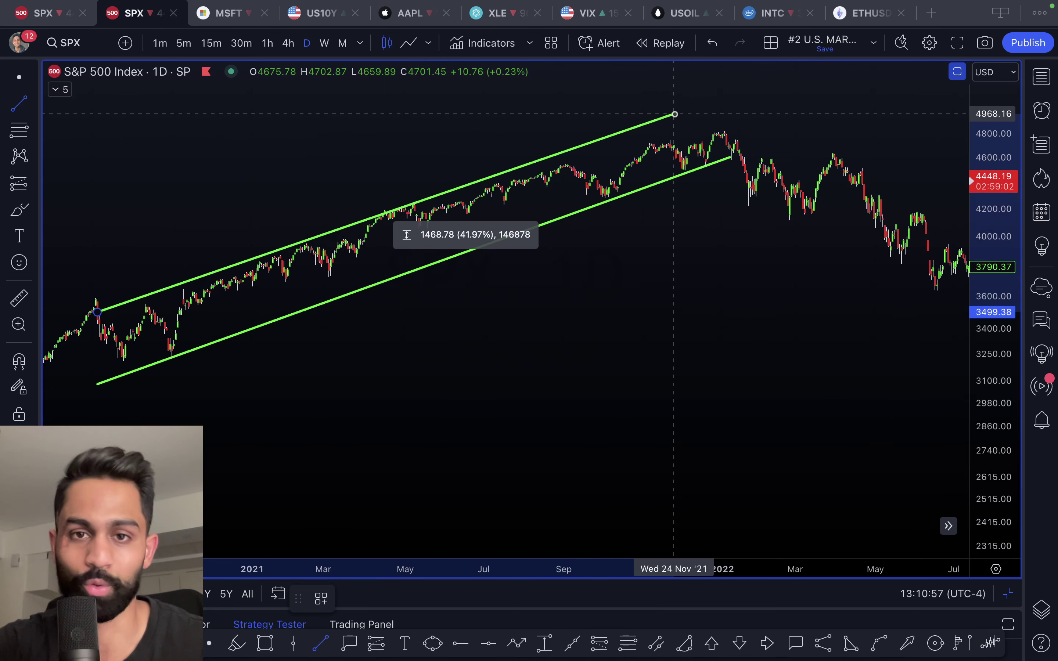
left_click(683, 113)
scroll(559, 321, "up", 2)
Switch the chart to the Nasdaq Composite Index (IXIC) and show its drawn 2020–2022 channel
type("ixic")
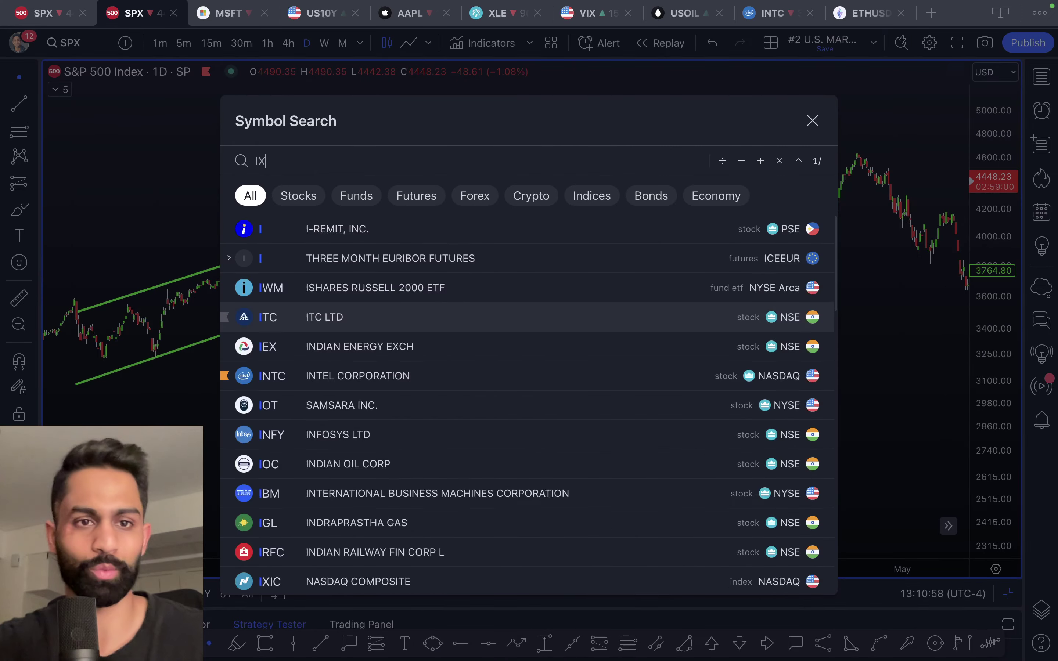
key("Return")
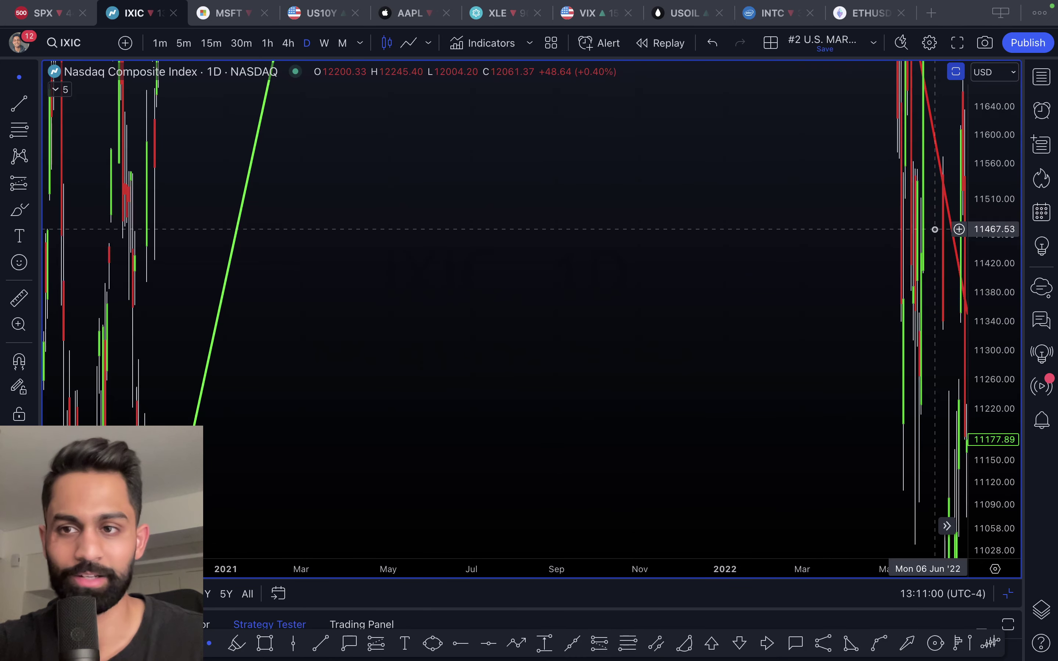
scroll(671, 437, "left", 5)
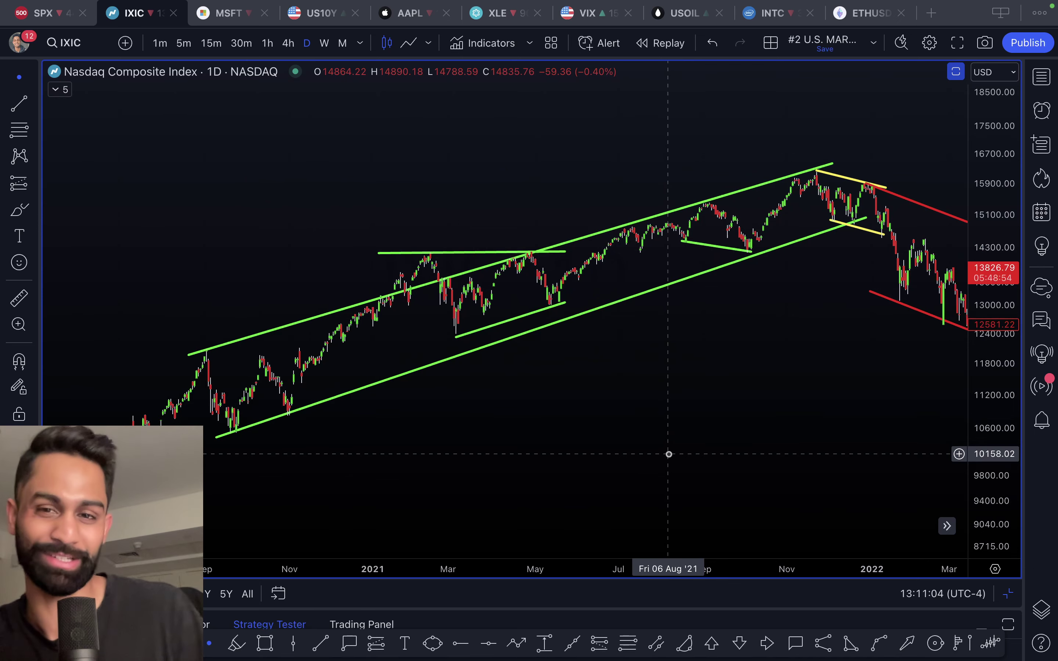
scroll(669, 454, "left", 5)
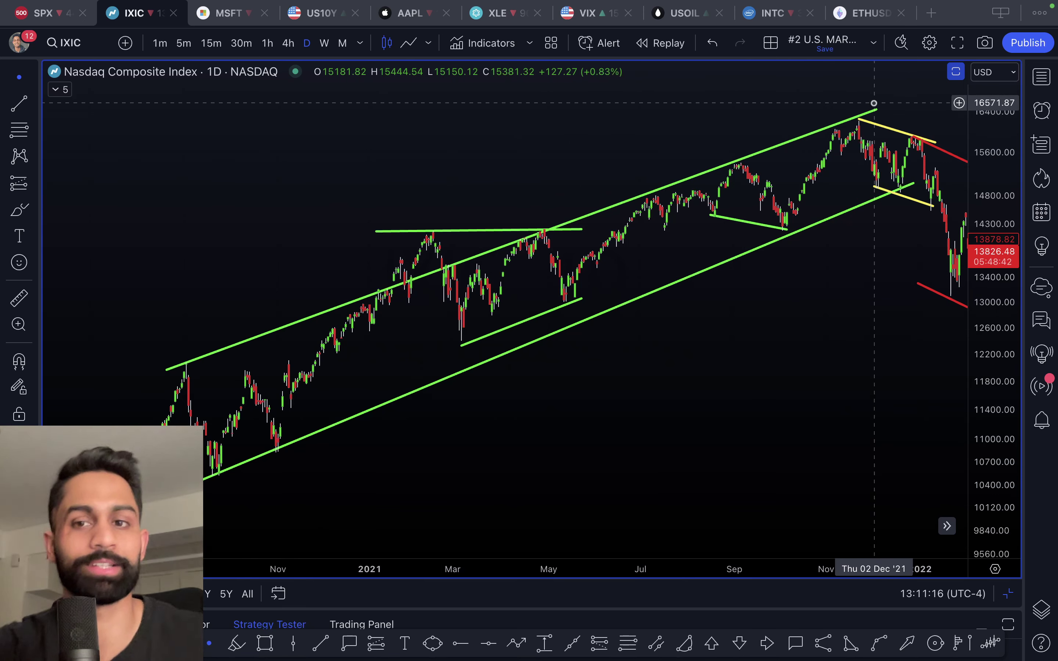
Mark the February 2021 and late April 2021 Nasdaq peaks with red down arrows above the horizontal green resistance line
scroll(628, 343, "up", 5)
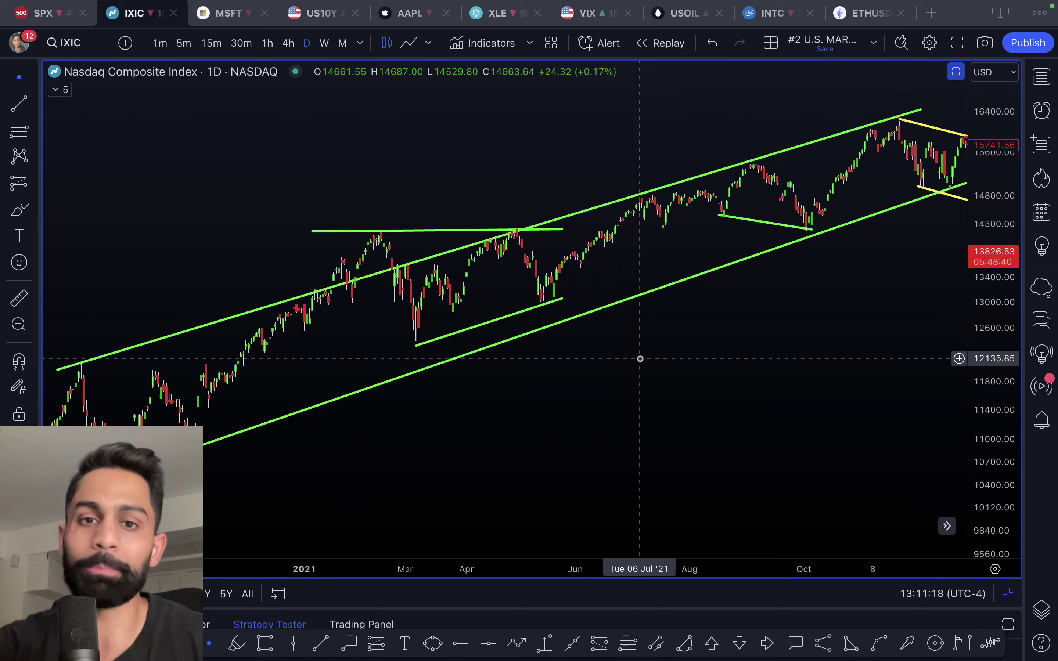
left_click_drag(969, 280, 969, 332)
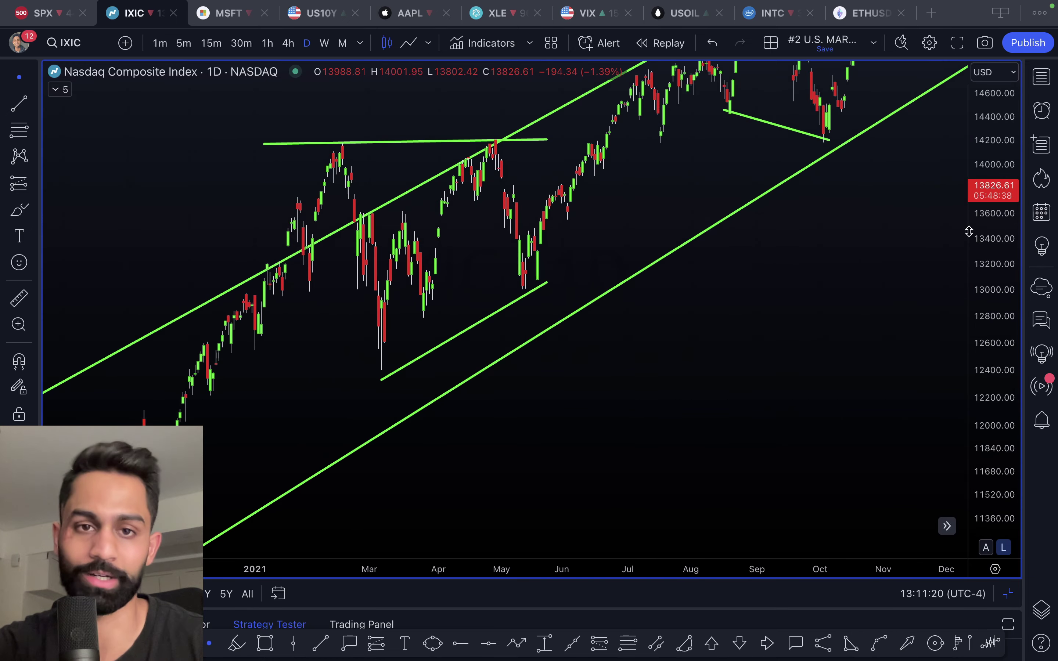
left_click_drag(782, 349, 890, 396)
scroll(890, 395, "right", 3)
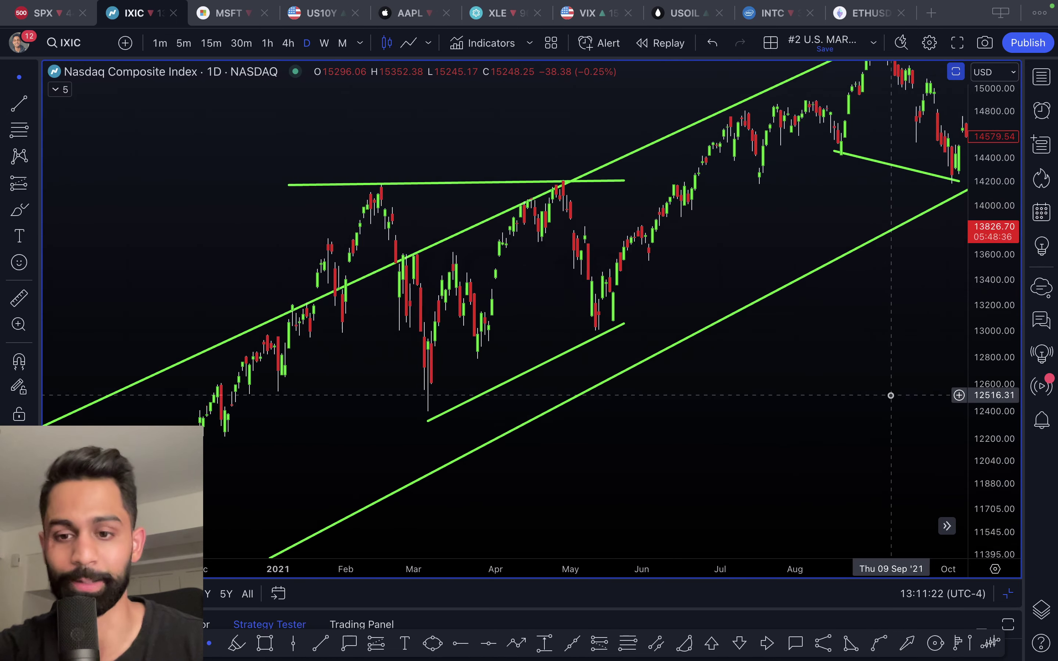
left_click(563, 170)
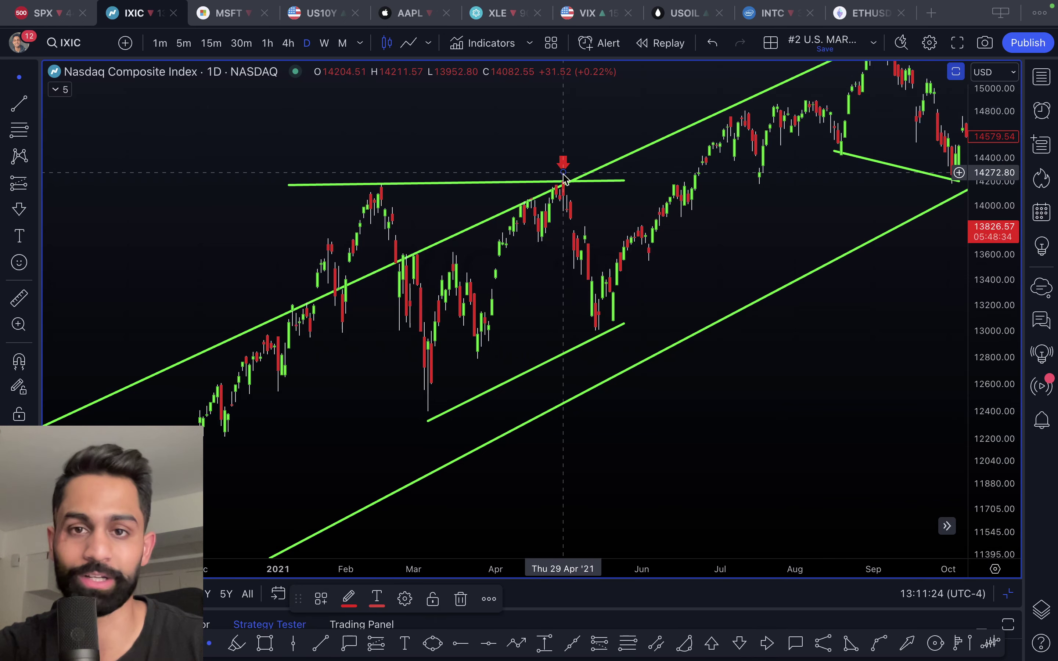
left_click(743, 645)
left_click(380, 172)
left_click(370, 197)
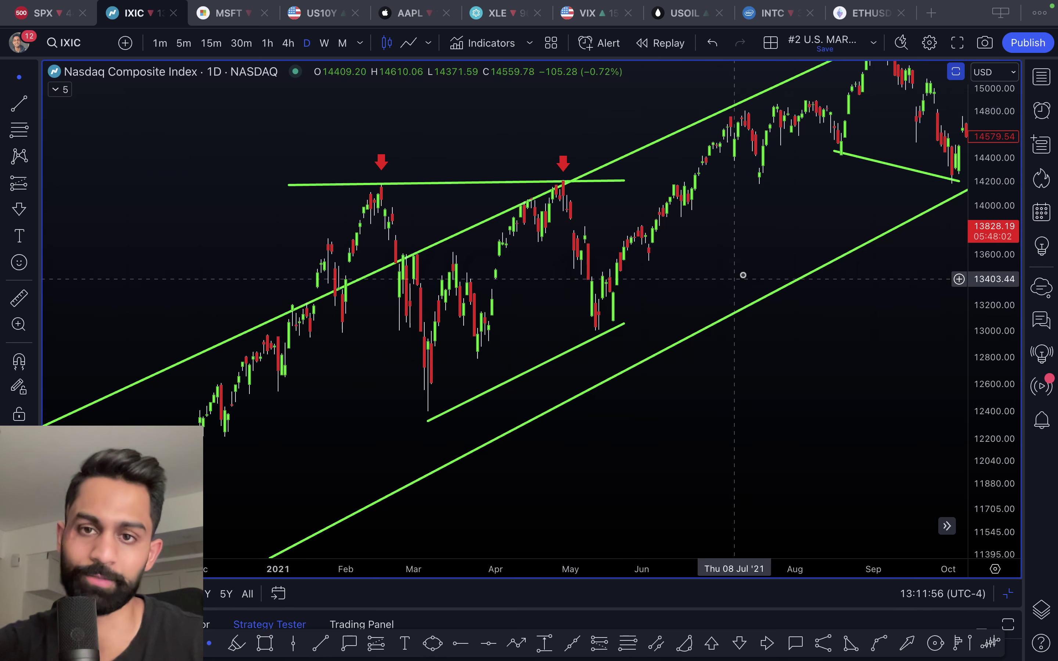
Place a red down arrow above the early July 2021 peak at the upper channel line
scroll(735, 279, "right", 5)
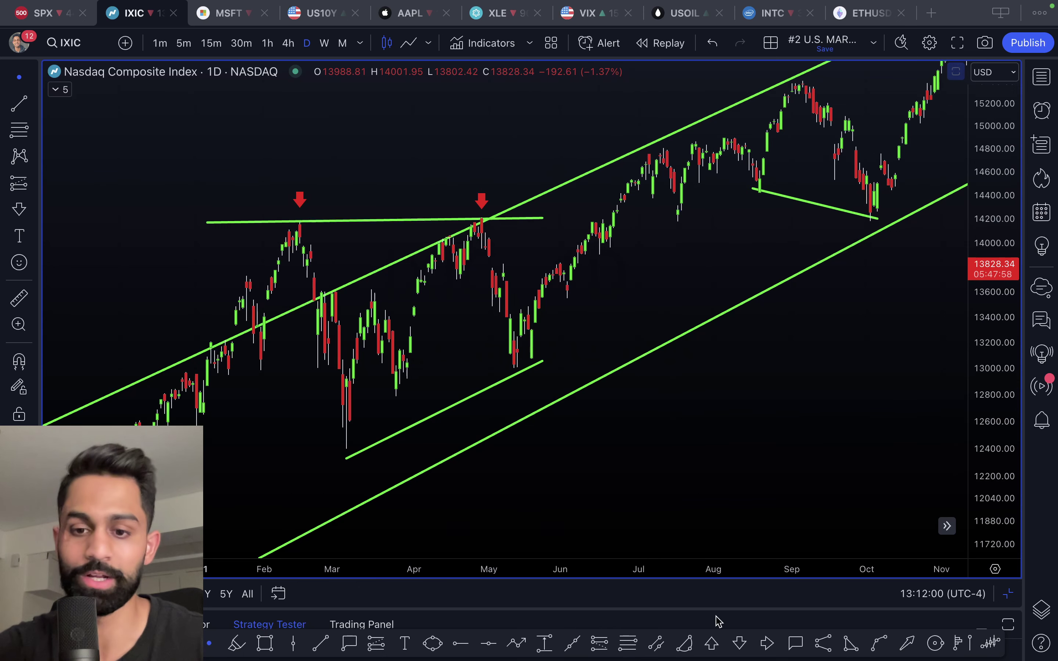
left_click(656, 156)
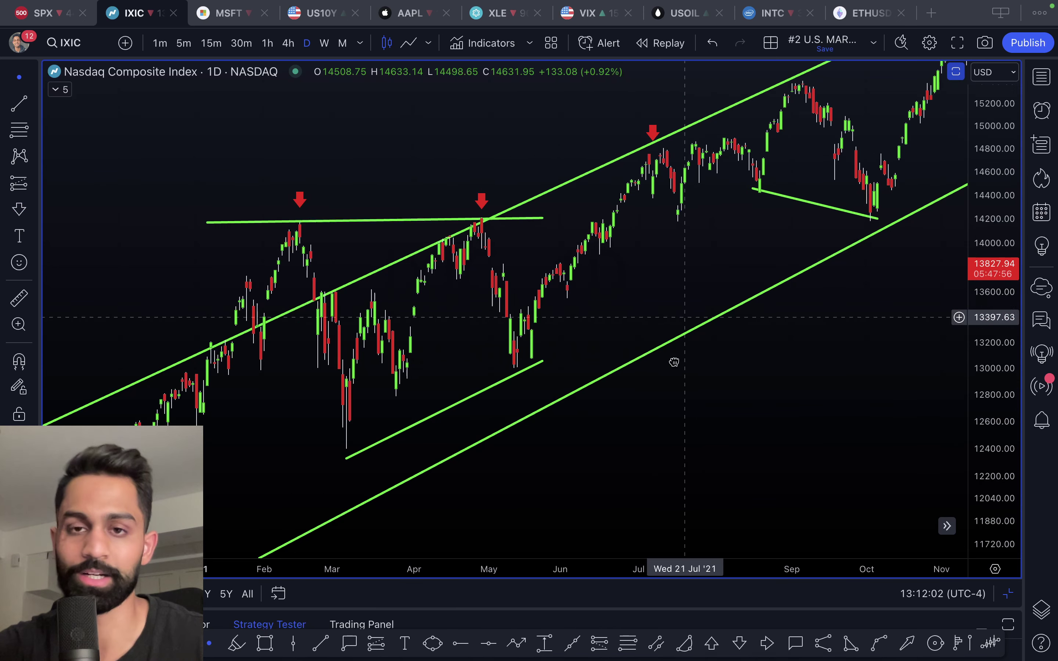
left_click_drag(680, 167, 666, 220)
Examine the Nasdaq channel from the marked 2021 peaks through early 2022
scroll(647, 218, "down", 5)
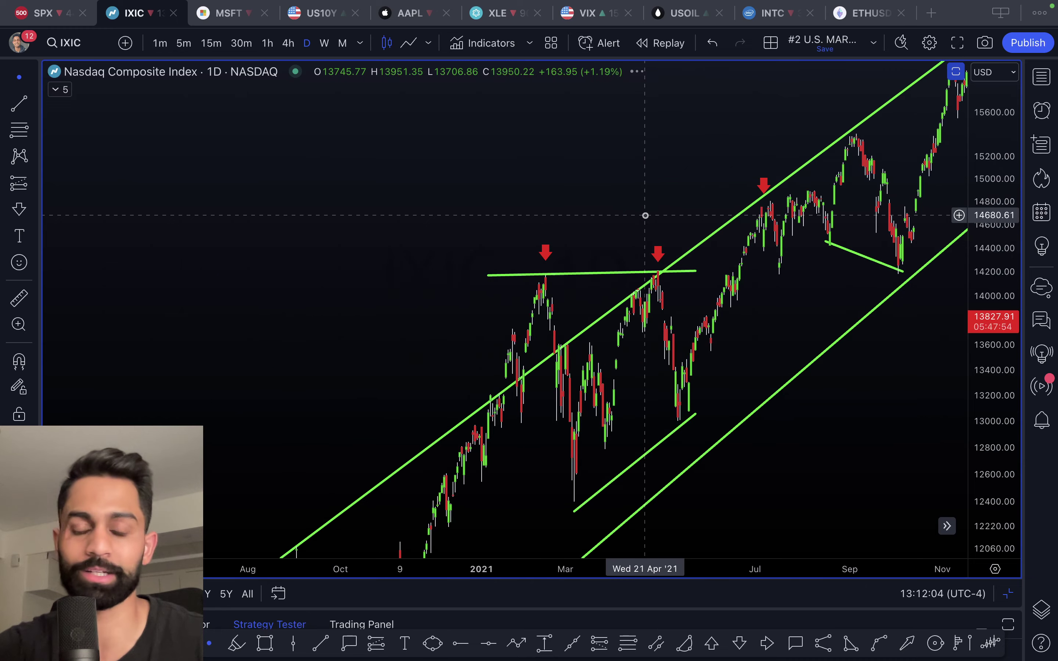
scroll(645, 216, "up", 5)
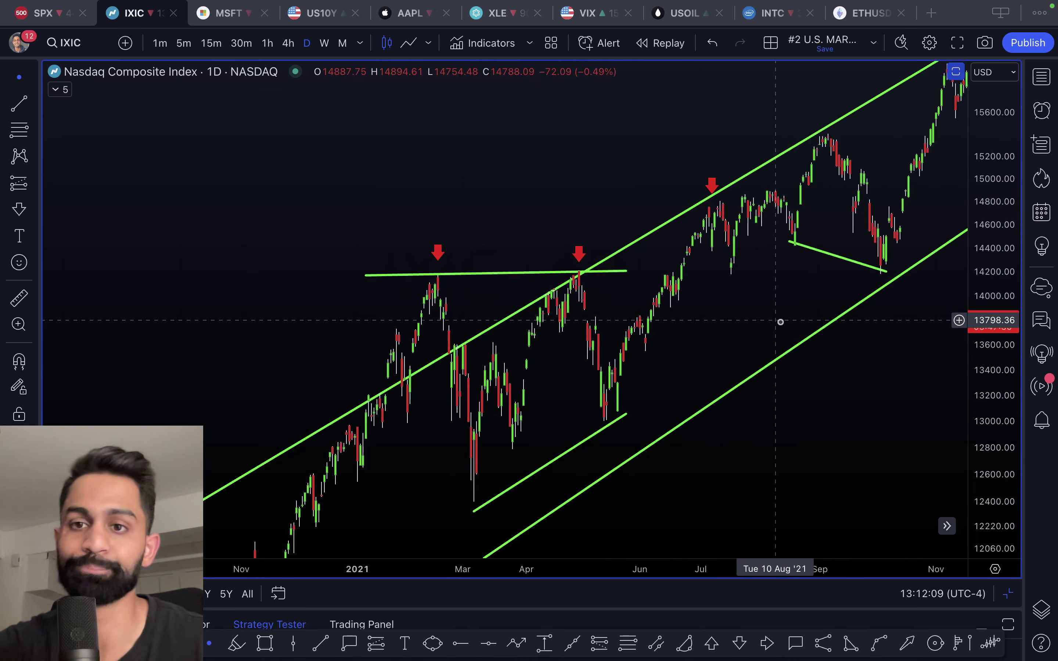
scroll(779, 319, "right", 5)
scroll(612, 306, "up", 3)
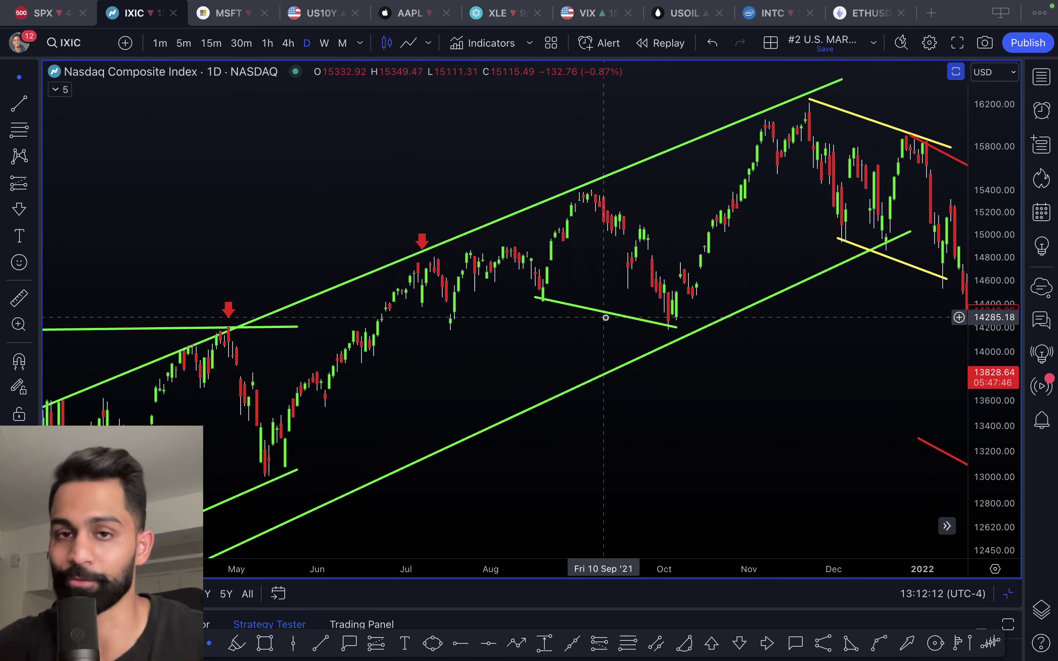
Circle the August 2021 and early October 2021 lows along the short green line freehand, using a white brush stroke
left_click_drag(605, 317, 676, 360)
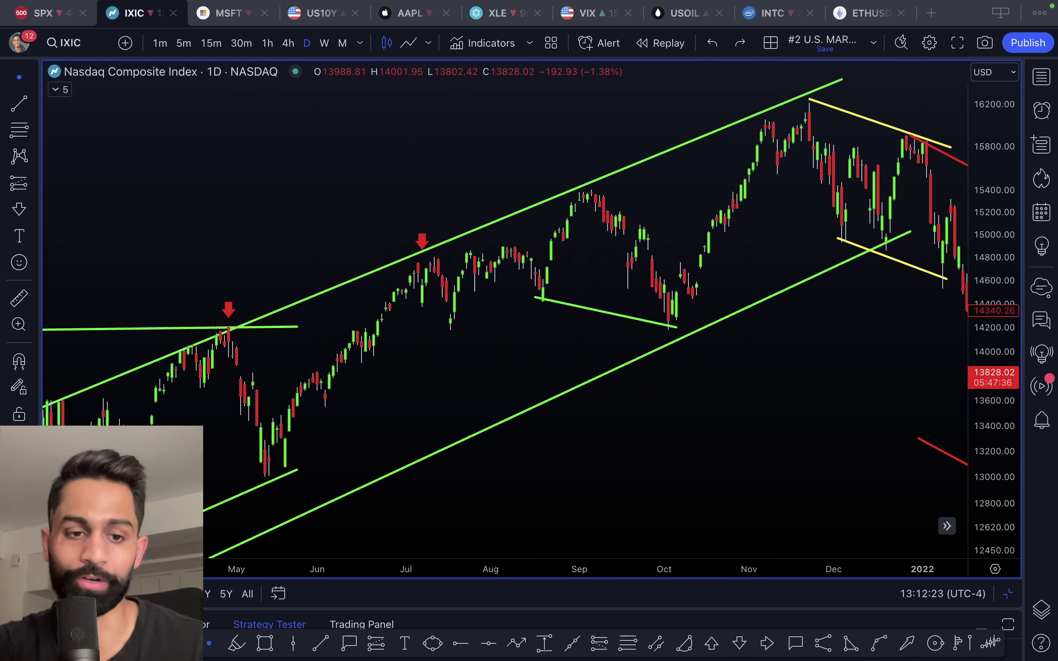
key("alt+b")
left_click_drag(531, 276, 527, 282)
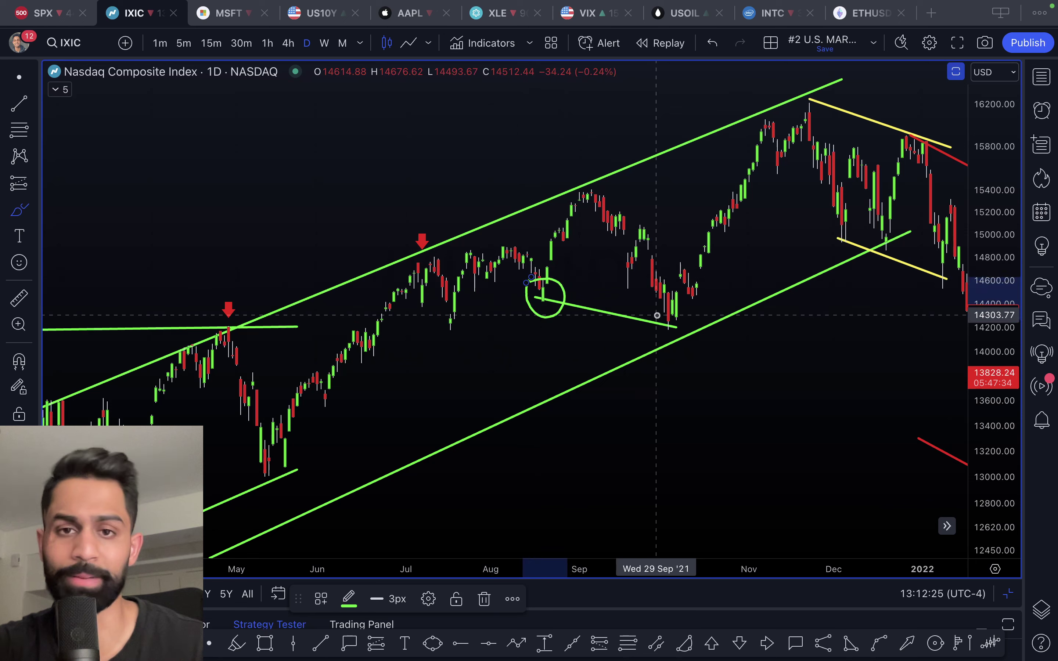
left_click(348, 599)
left_click(350, 603)
mouse_move(662, 304)
left_mouse_down()
mouse_move(676, 341)
mouse_move(651, 306)
left_mouse_up()
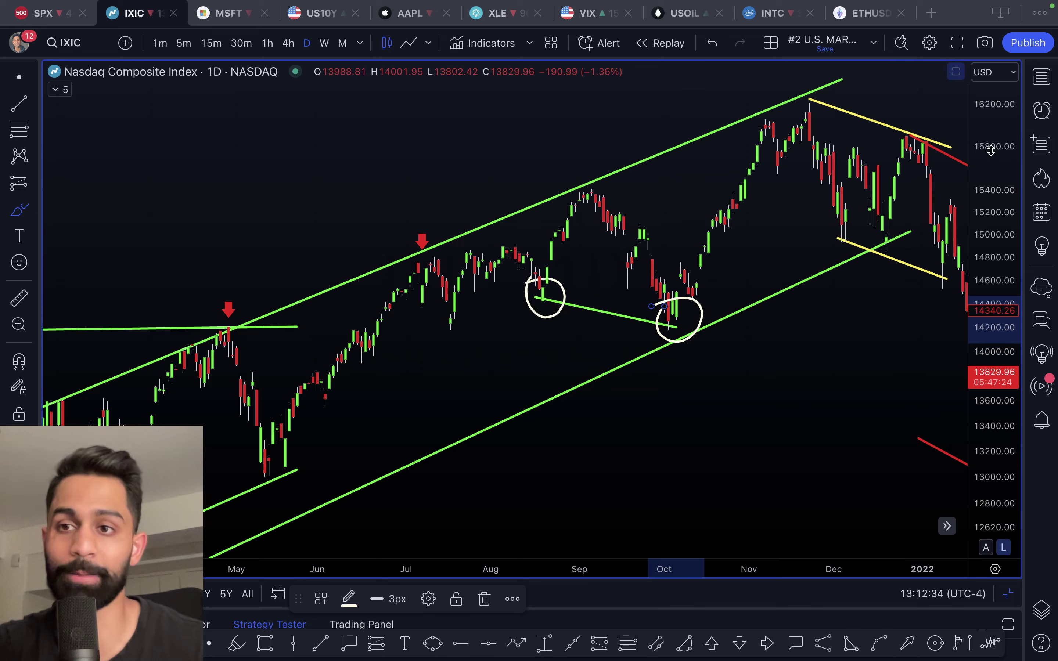
Circle the November 2021, early September 2021 and early January 2022 peaks in white freehand strokes
mouse_move(748, 119)
left_mouse_down()
mouse_move(850, 106)
mouse_move(754, 144)
mouse_move(761, 101)
left_mouse_up()
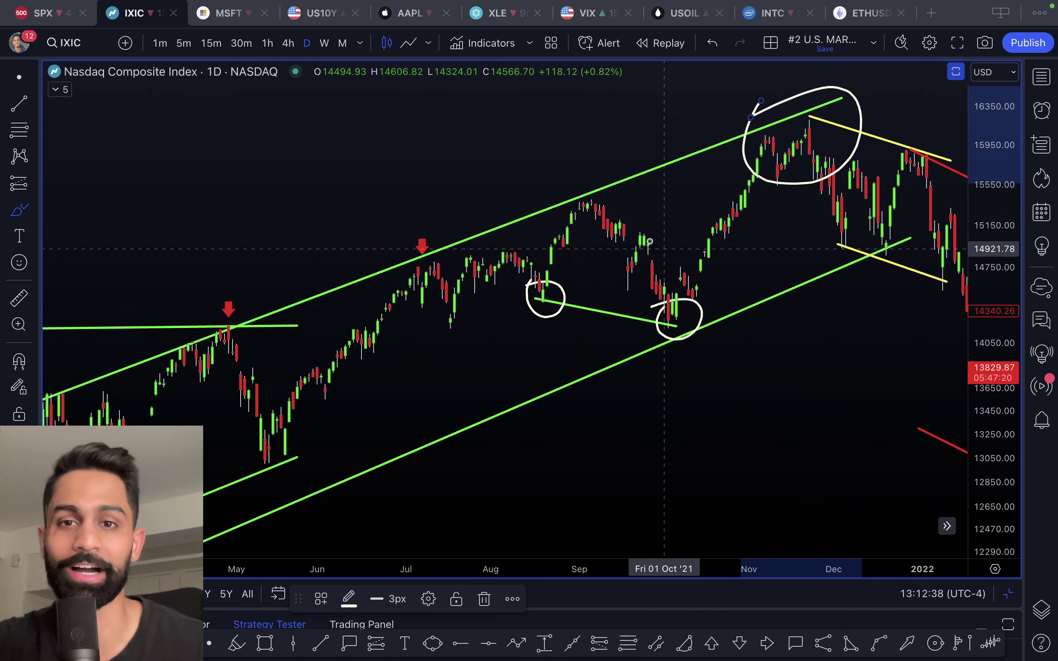
mouse_move(567, 189)
left_mouse_down()
mouse_move(612, 184)
mouse_move(567, 201)
left_mouse_up()
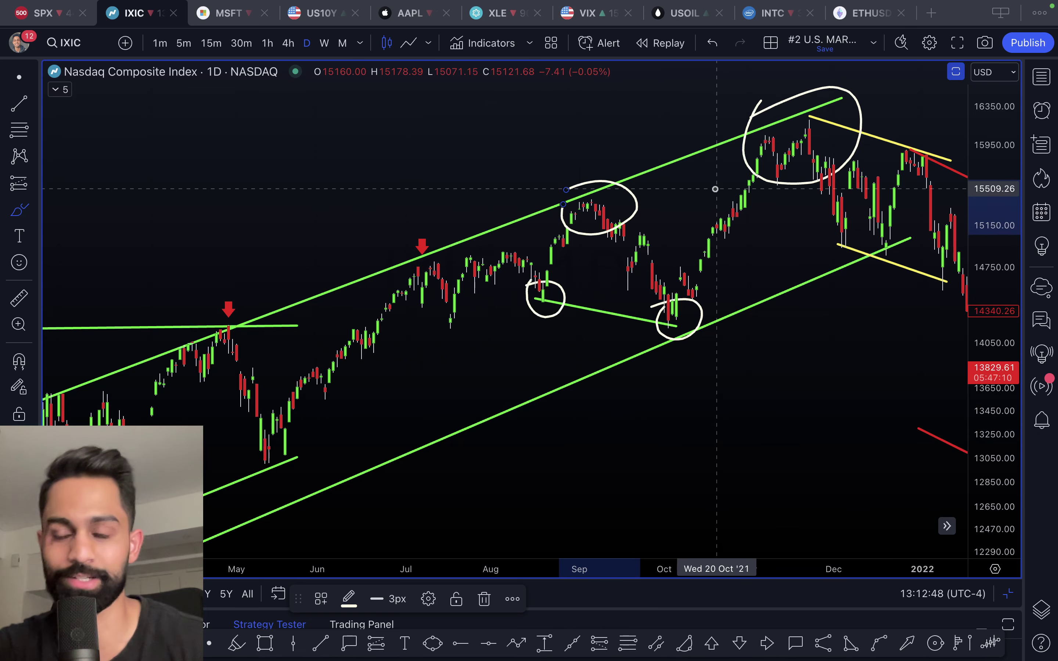
scroll(704, 205, "right", 5)
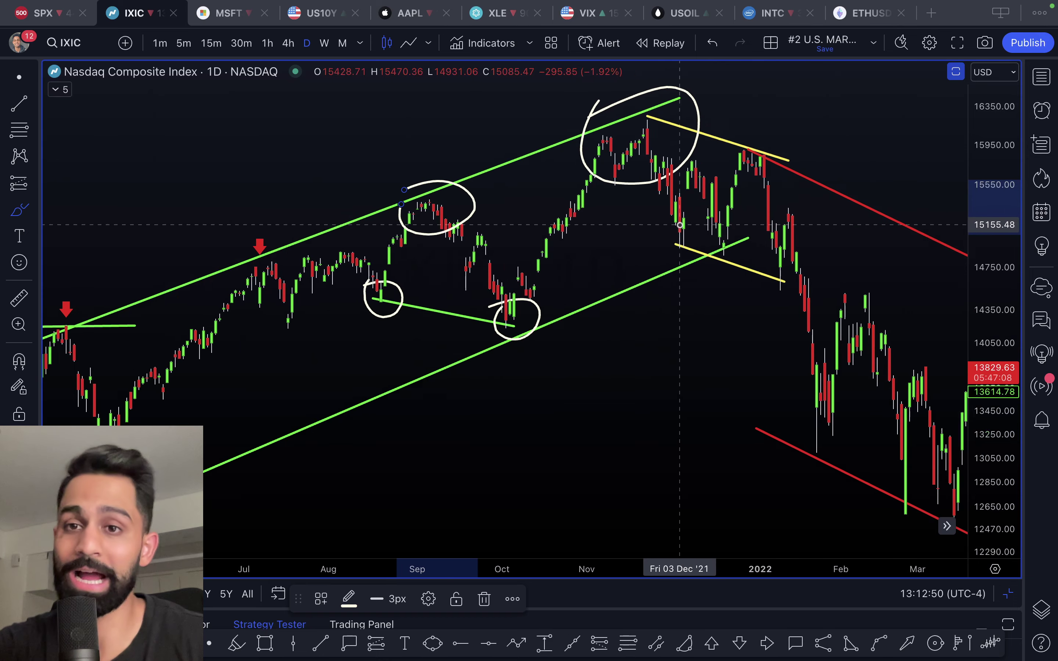
scroll(680, 225, "right", 2)
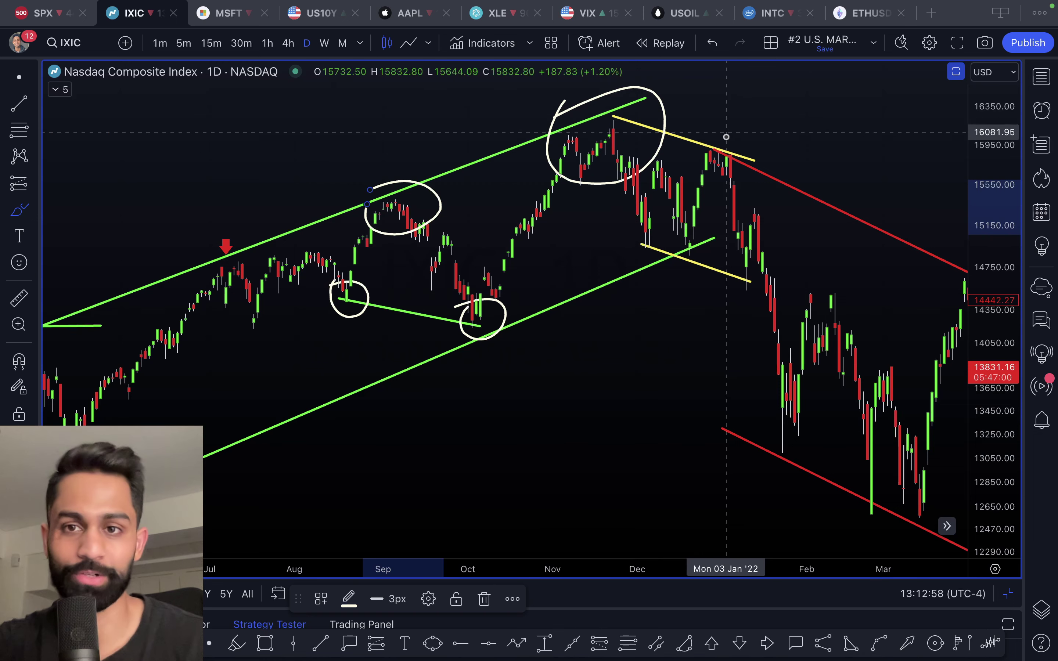
left_click_drag(717, 139, 719, 137)
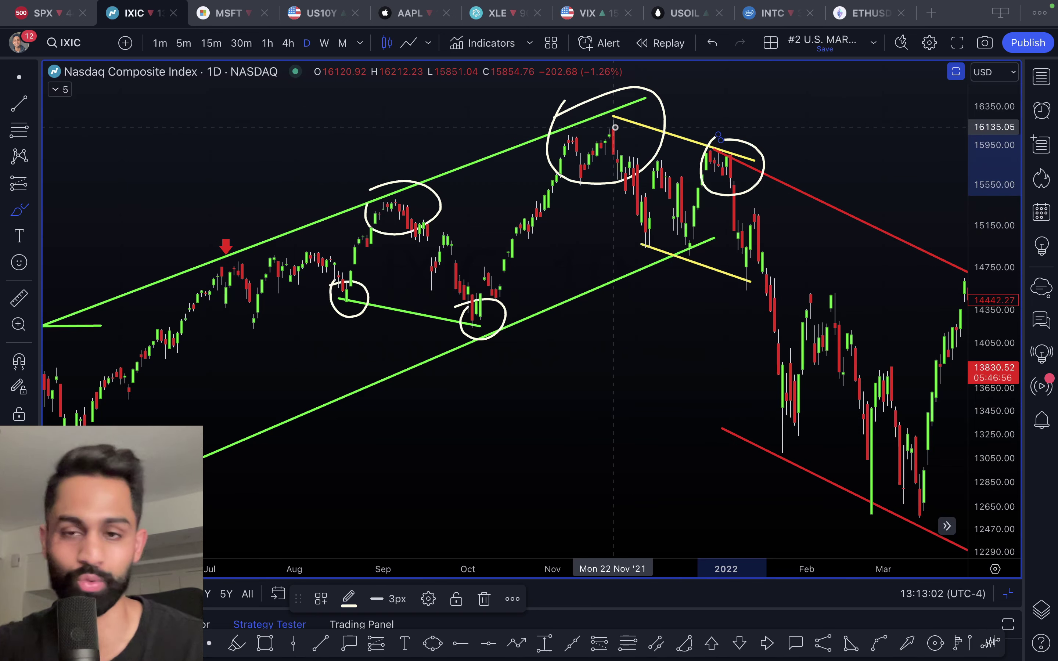
Circle the early December 2021 and January 2022 lows on the lower yellow line in white
mouse_move(638, 221)
left_mouse_down()
mouse_move(632, 244)
mouse_move(668, 238)
mouse_move(639, 223)
left_mouse_up()
mouse_move(743, 249)
left_mouse_down()
mouse_move(771, 256)
mouse_move(746, 287)
mouse_move(737, 252)
left_mouse_up()
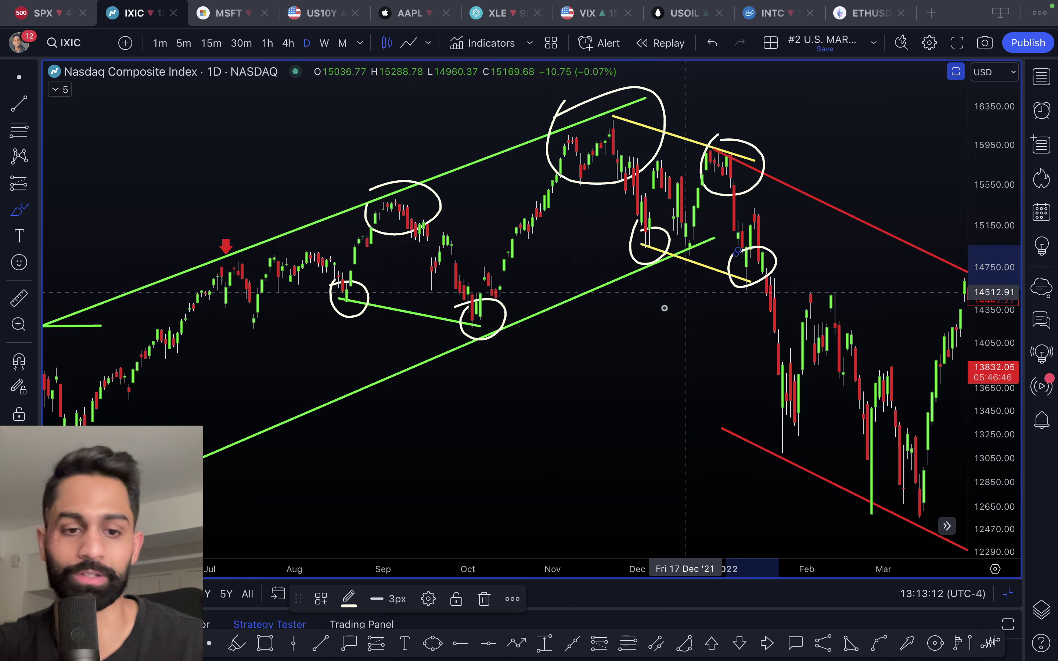
key("Escape")
Draw a large red arrow pointing down at the circled early January 2022 peak where the red channel begins
scroll(820, 152, "right", 5)
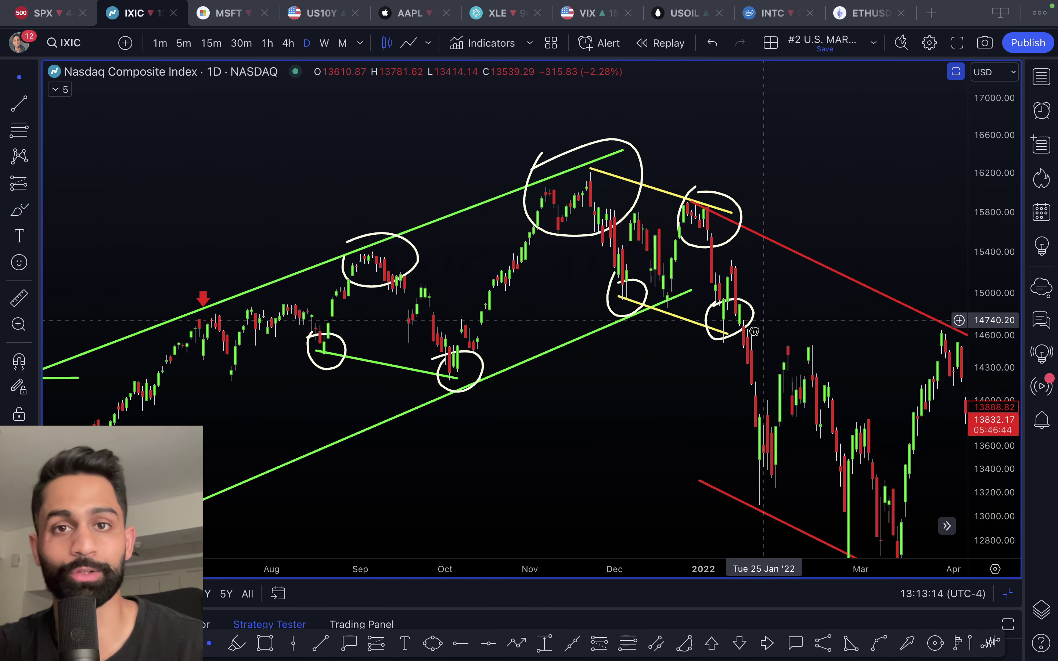
left_click(906, 643)
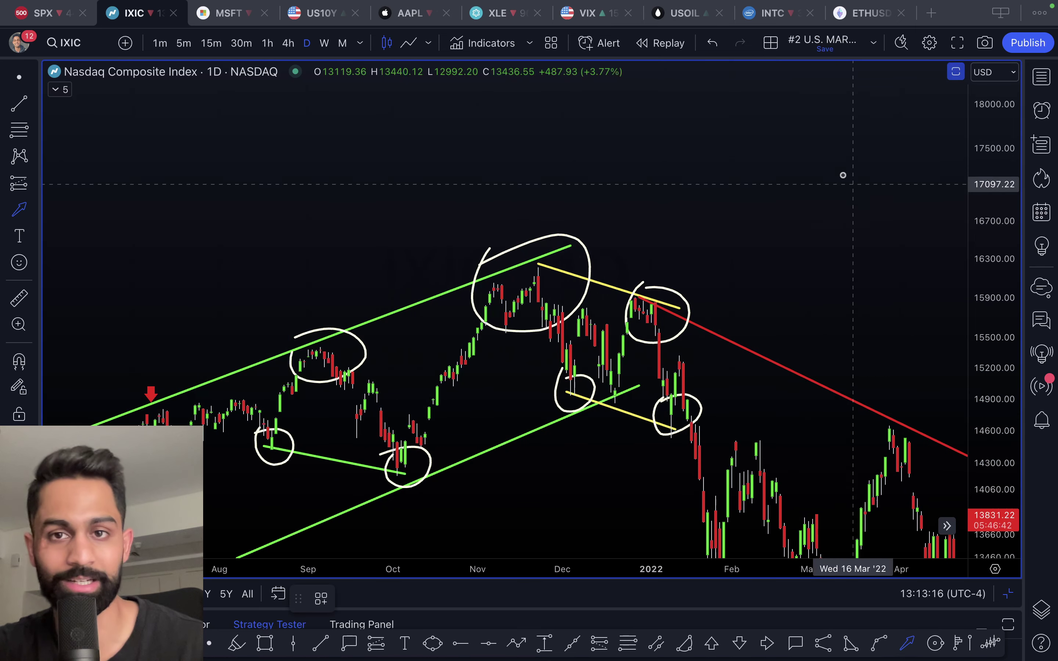
left_click(743, 83)
left_click(664, 267)
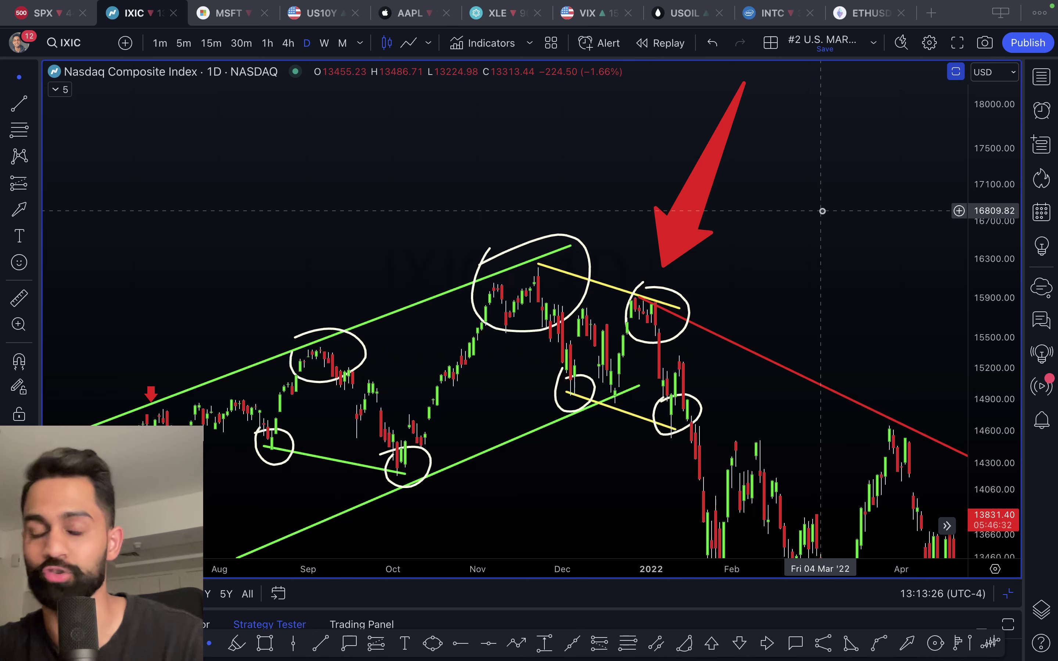
Circle the lows and peaks touching the red descending channel from January to August 2022 with white brush strokes
left_click_drag(822, 212, 677, 57)
left_click_drag(968, 280, 969, 317)
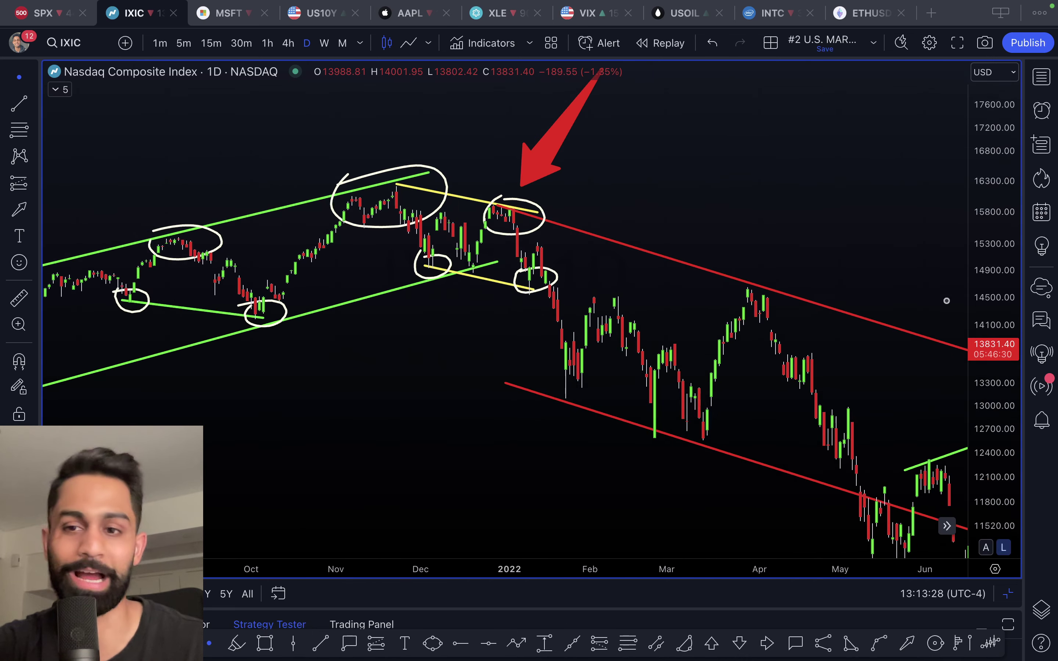
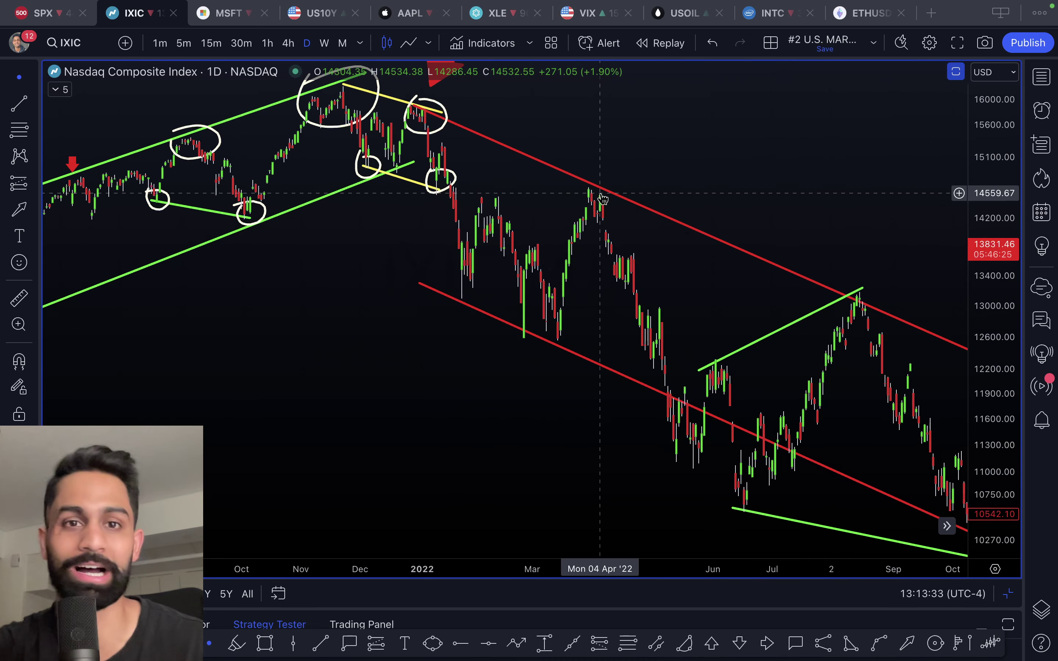
scroll(657, 173, "right", 4)
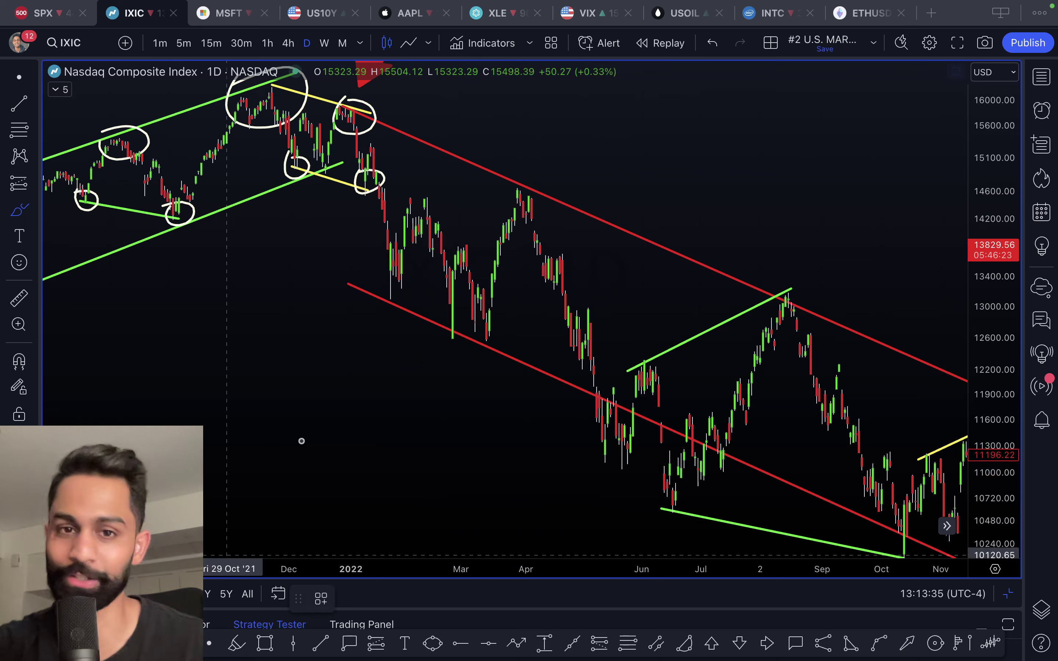
mouse_move(456, 313)
left_mouse_down()
mouse_move(439, 346)
mouse_move(446, 308)
left_mouse_up()
mouse_move(376, 262)
left_mouse_down()
mouse_move(389, 324)
mouse_move(371, 271)
left_mouse_up()
mouse_move(509, 169)
left_mouse_down()
mouse_move(547, 153)
mouse_move(551, 217)
mouse_move(511, 168)
left_mouse_up()
mouse_move(597, 415)
left_mouse_down()
mouse_move(659, 513)
mouse_move(598, 417)
left_mouse_up()
mouse_move(779, 271)
left_mouse_down()
mouse_move(791, 277)
mouse_move(782, 342)
mouse_move(763, 341)
mouse_move(791, 255)
left_mouse_up()
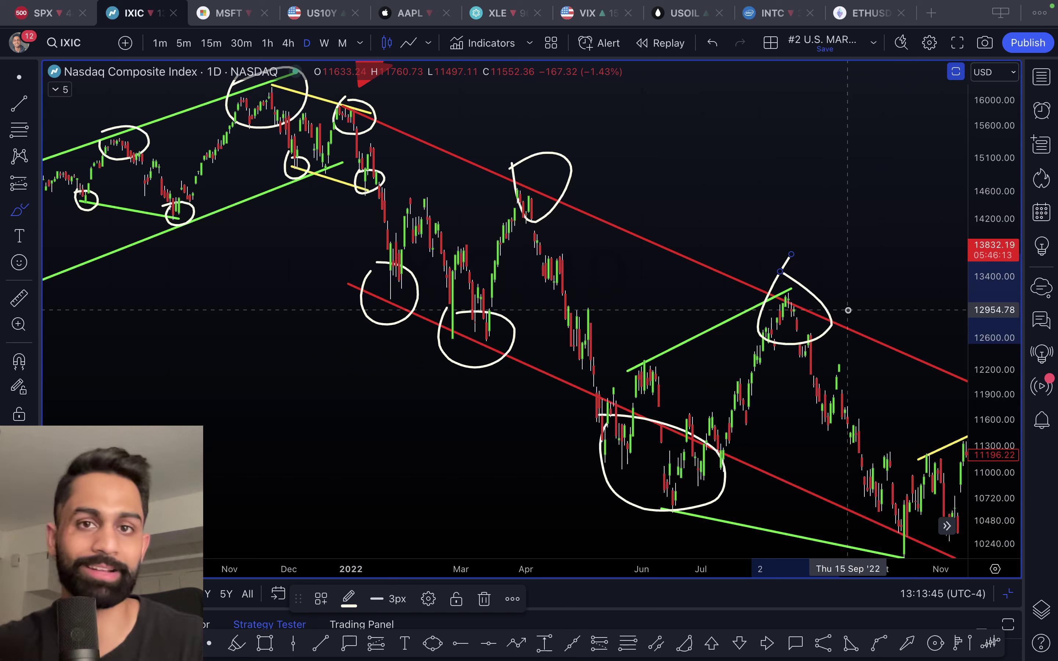
Undo the brush circles drawn around the red channel's 2022 touch points
key("super+z")
key("super+z")
key("super+z")
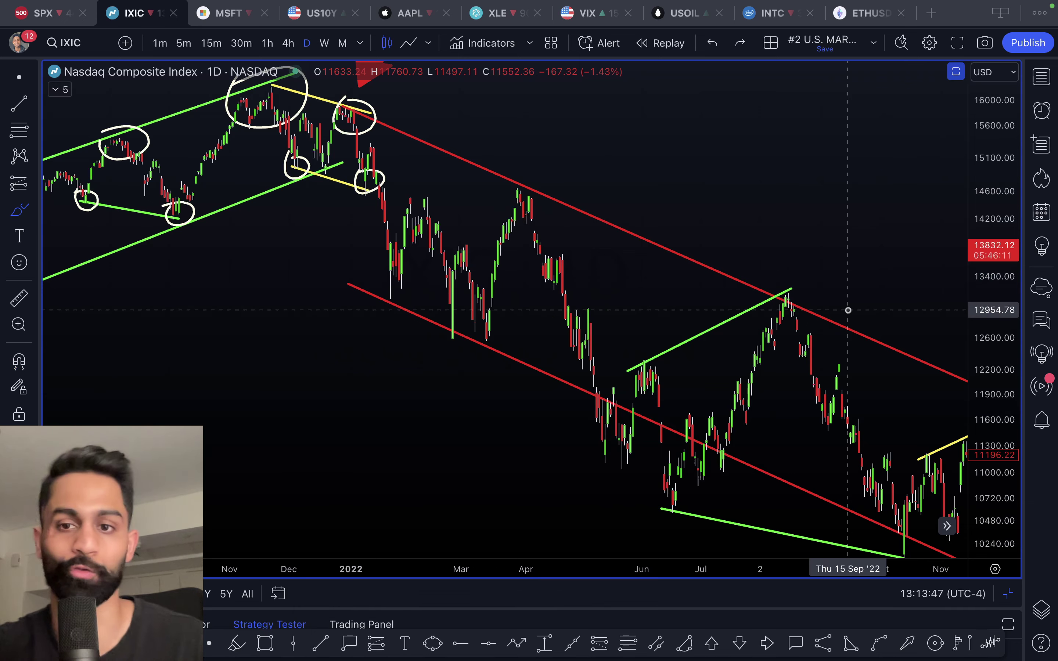
Circle the early June and August 2022 peaks and the June and October 2022 lows along the diverging green lines
scroll(857, 306, "right", 3)
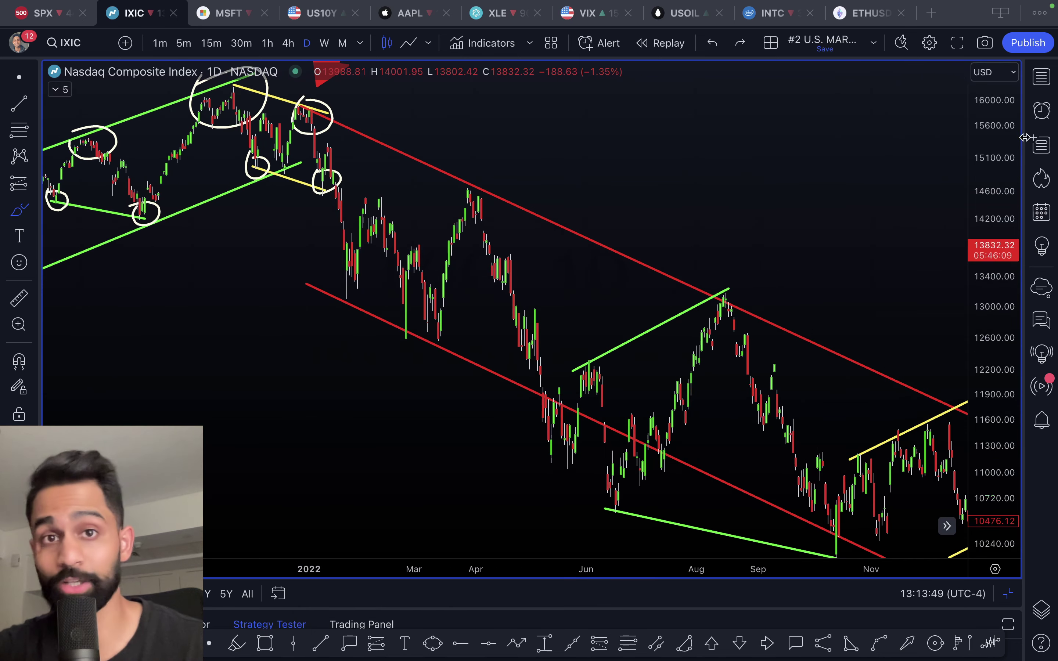
scroll(827, 252, "right", 5)
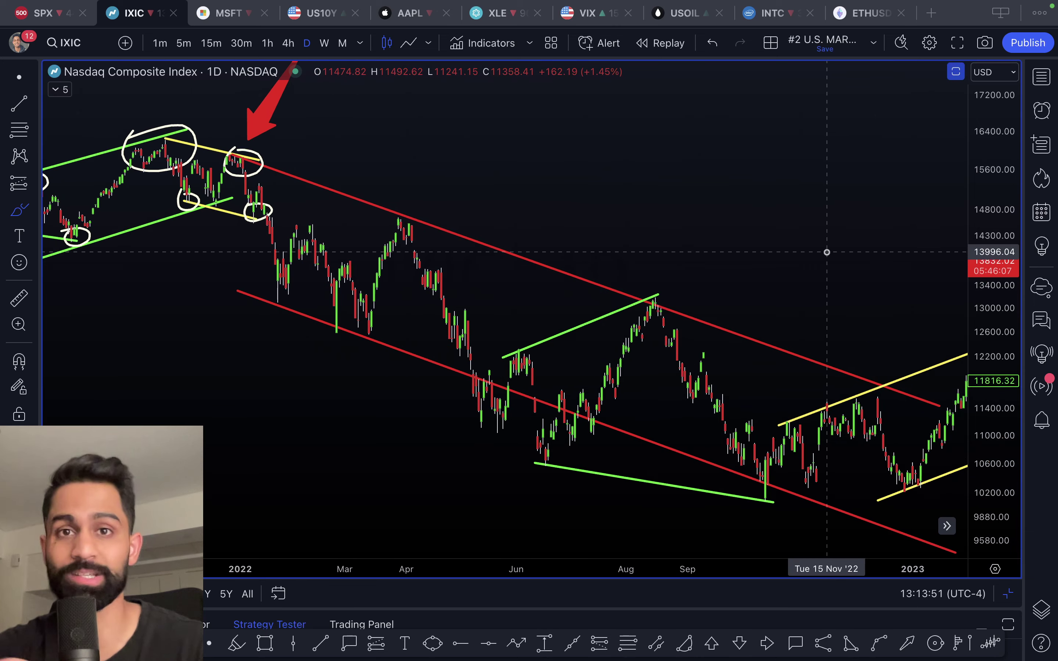
mouse_move(634, 287)
left_mouse_down()
mouse_move(669, 288)
mouse_move(651, 343)
mouse_move(633, 287)
left_mouse_up()
mouse_move(500, 345)
left_mouse_down()
mouse_move(505, 376)
mouse_move(490, 340)
left_mouse_up()
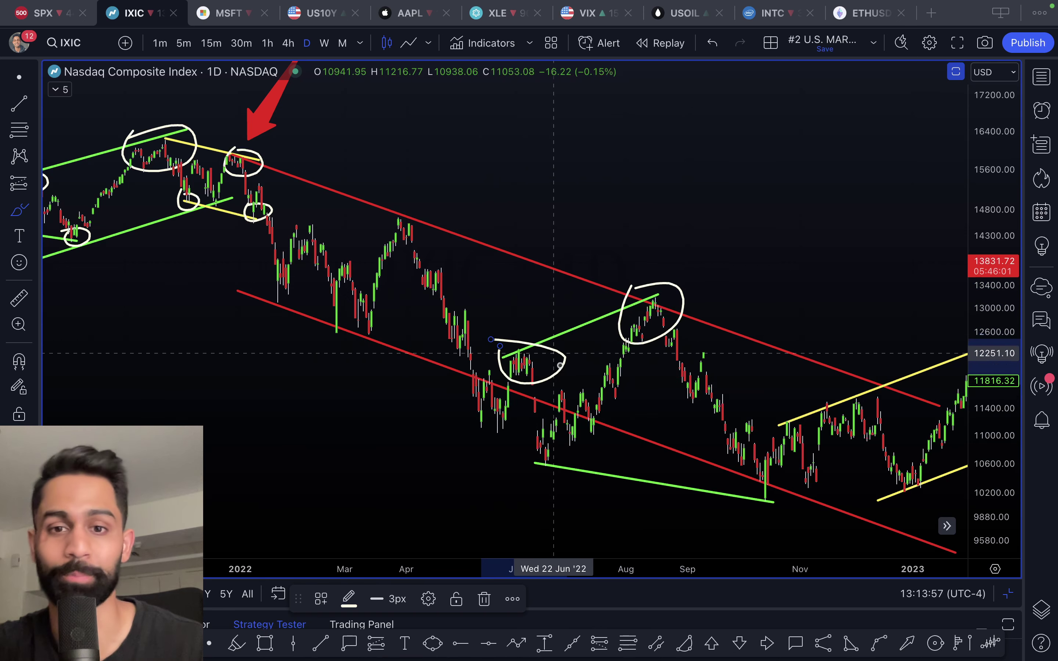
mouse_move(752, 470)
left_mouse_down()
mouse_move(793, 503)
mouse_move(759, 472)
left_mouse_up()
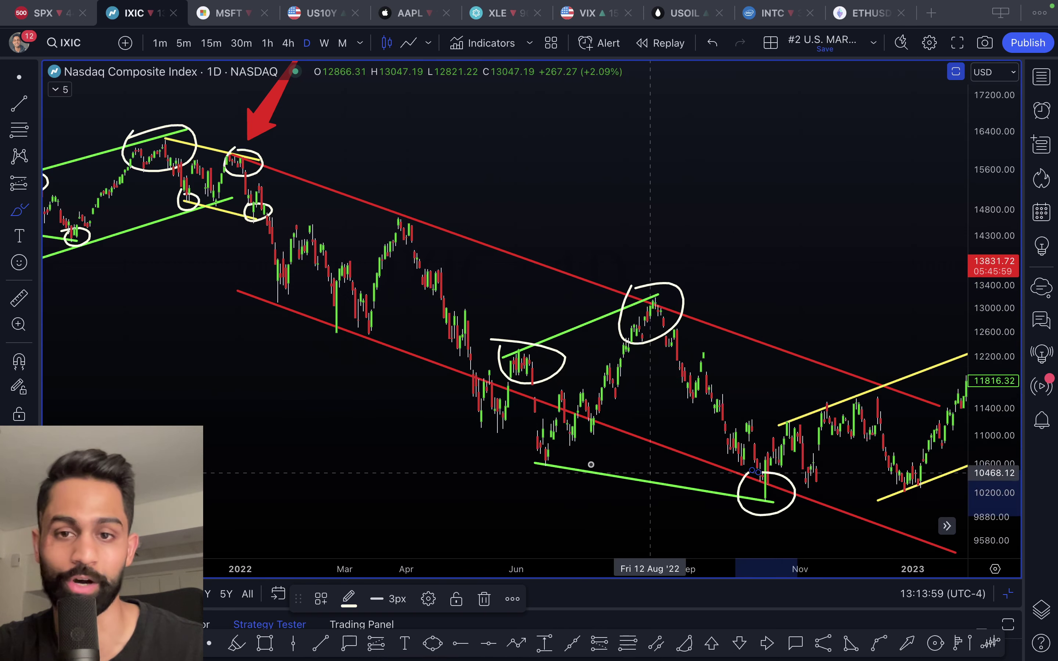
mouse_move(537, 433)
left_mouse_down()
mouse_move(602, 437)
mouse_move(531, 457)
mouse_move(528, 433)
left_mouse_up()
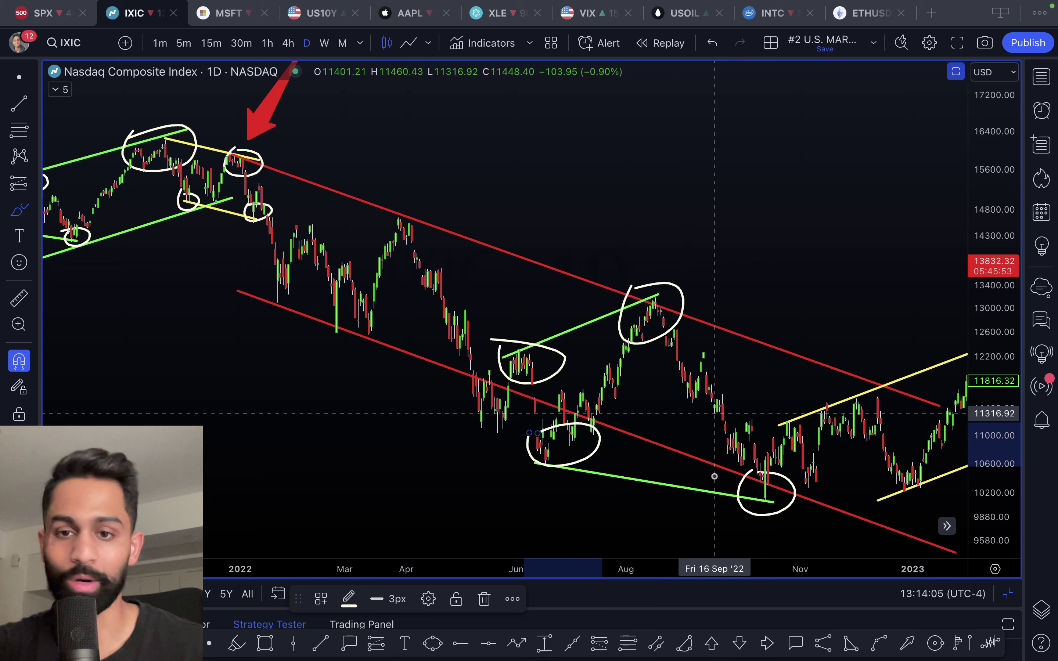
Undo the four circles drawn around the diverging green lines' peaks and lows
key("super+z")
key("super+z")
key("super+z")
key("super+z")
Circle the yellow channel's October–December 2022 lows, November–December 2022 peaks, February 2023 peak and March 2023 low in white
scroll(714, 476, "right", 5)
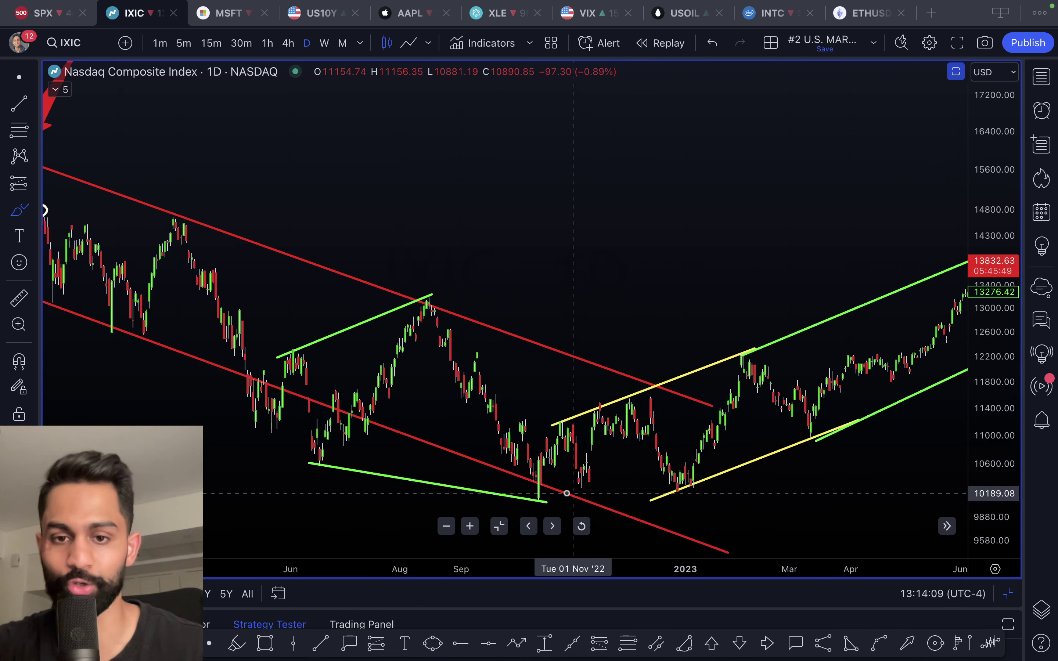
mouse_move(519, 477)
left_mouse_down()
mouse_move(680, 471)
mouse_move(704, 498)
mouse_move(543, 478)
left_mouse_up()
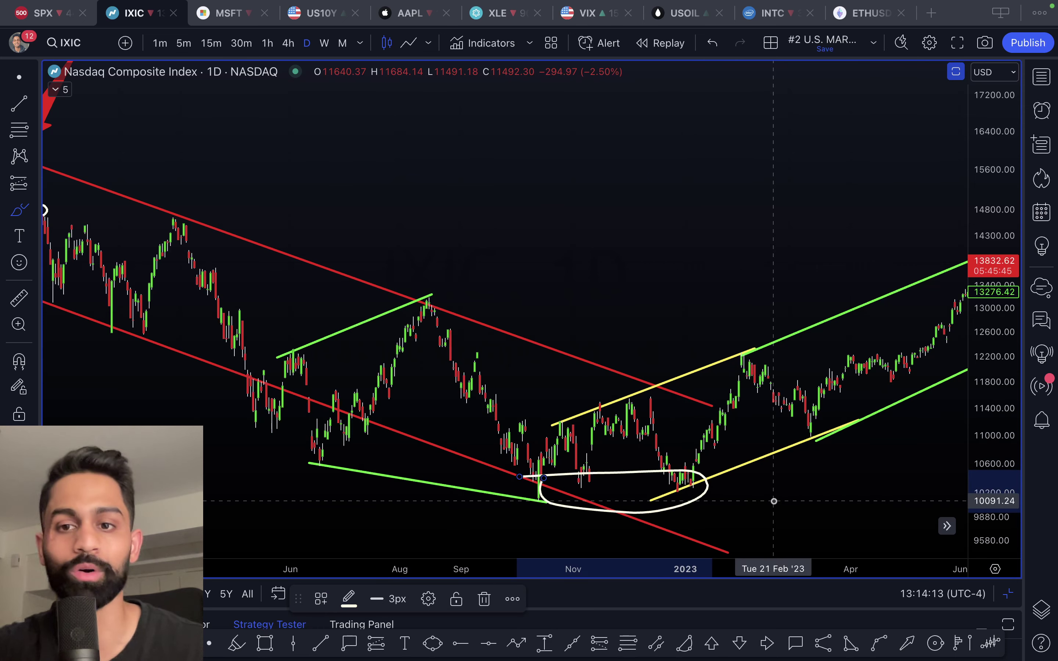
mouse_move(728, 338)
left_mouse_down()
mouse_move(789, 349)
mouse_move(733, 342)
left_mouse_up()
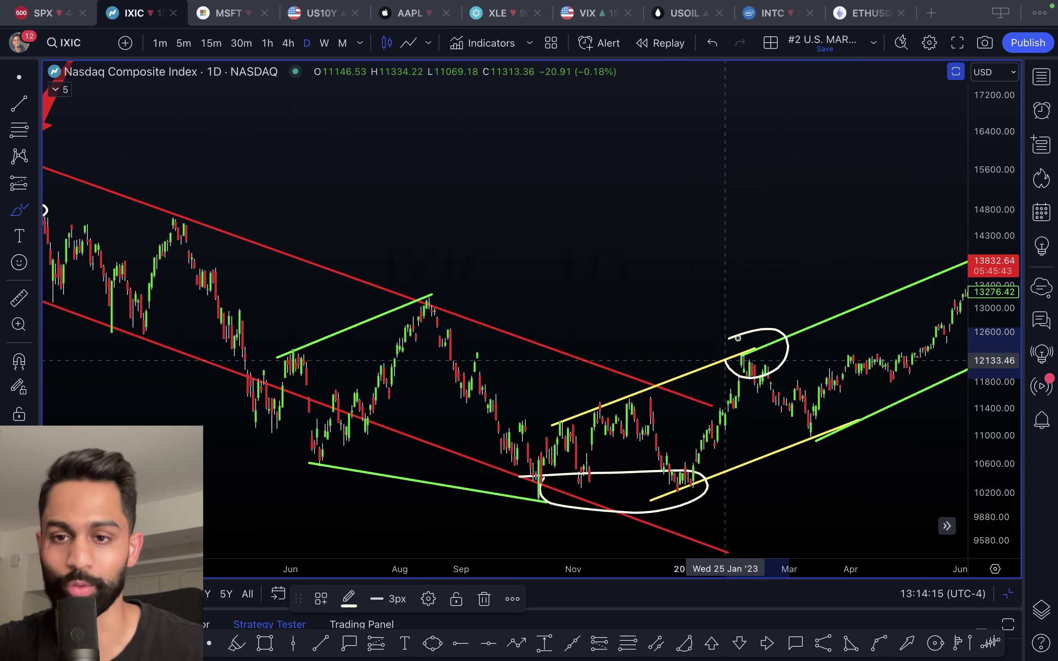
mouse_move(589, 388)
left_mouse_down()
mouse_move(612, 432)
mouse_move(589, 387)
left_mouse_up()
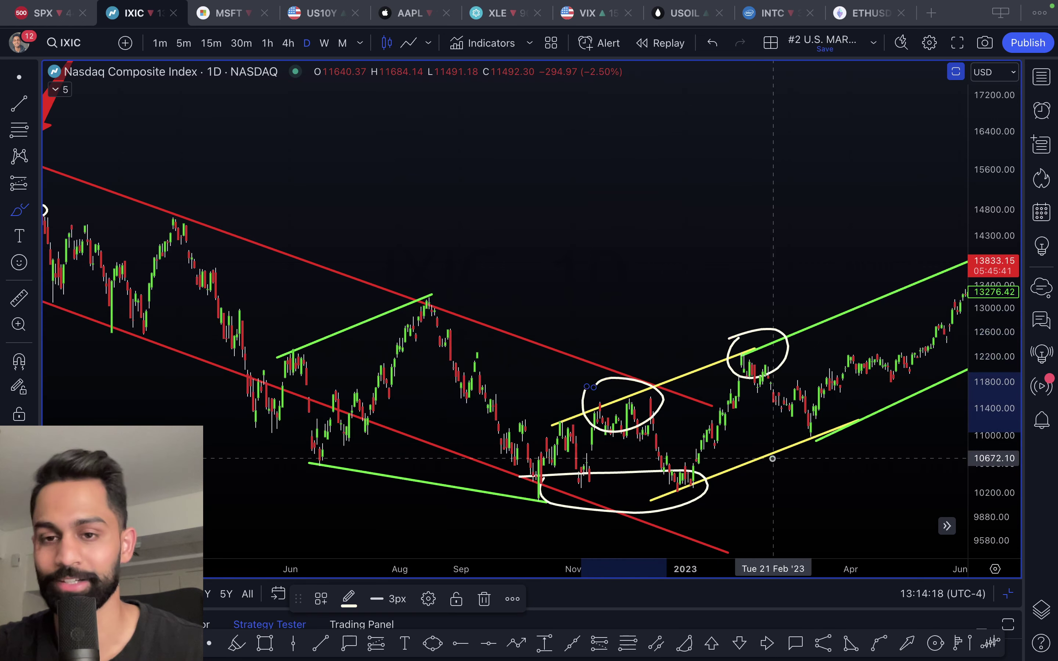
mouse_move(803, 418)
left_mouse_down()
mouse_move(798, 452)
mouse_move(803, 415)
left_mouse_up()
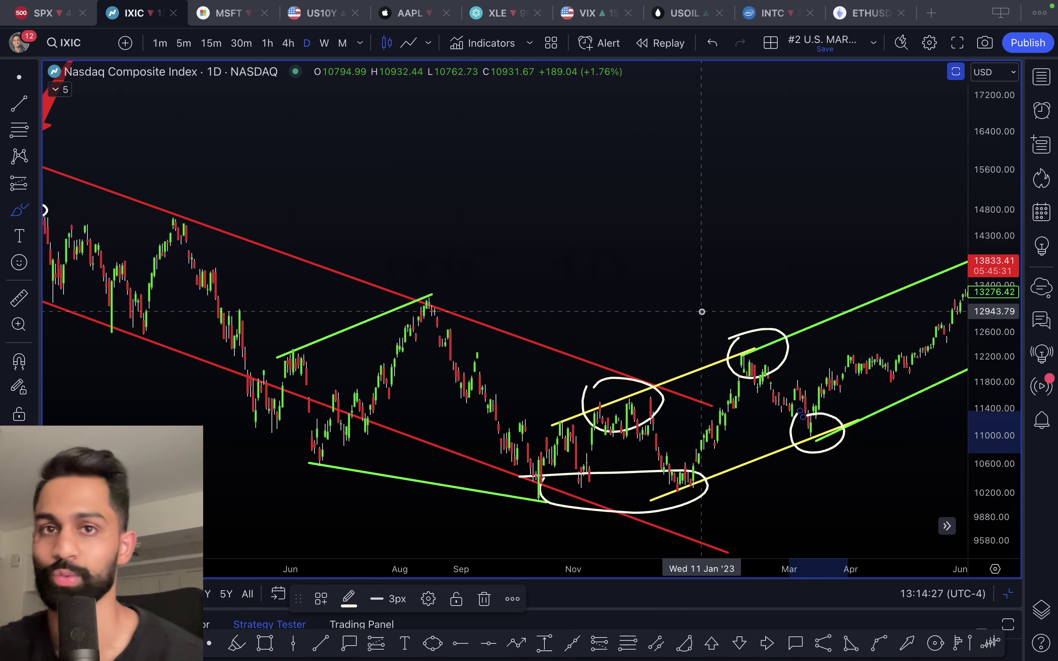
Examine the rising green 2023 channel and the yellow lines around the July to early September 2023 price action
scroll(701, 312, "right", 10)
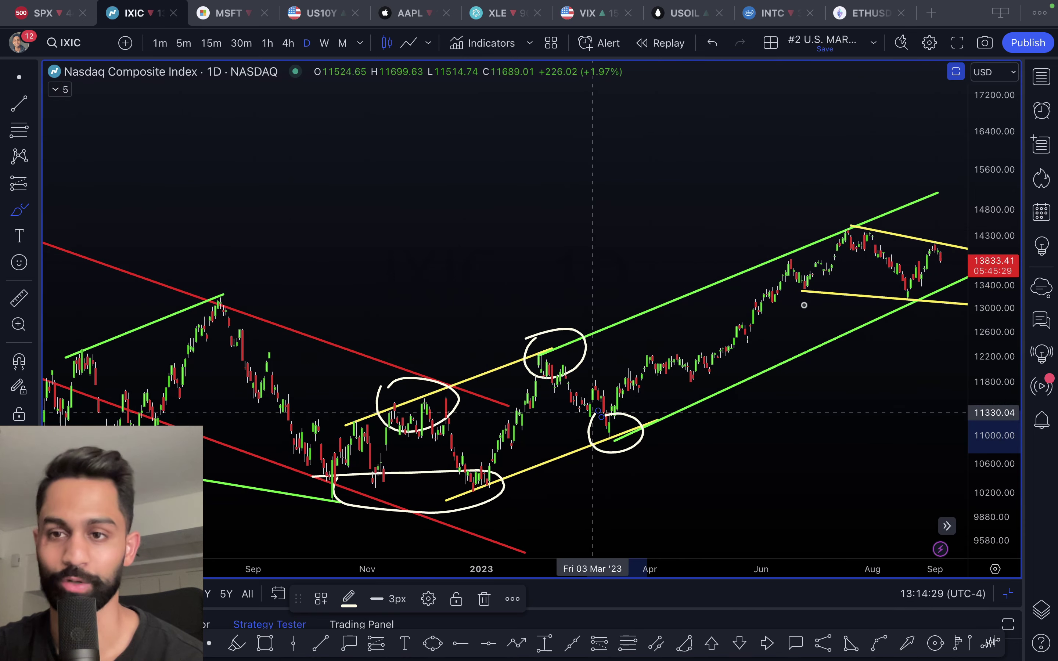
scroll(787, 306, "right", 6)
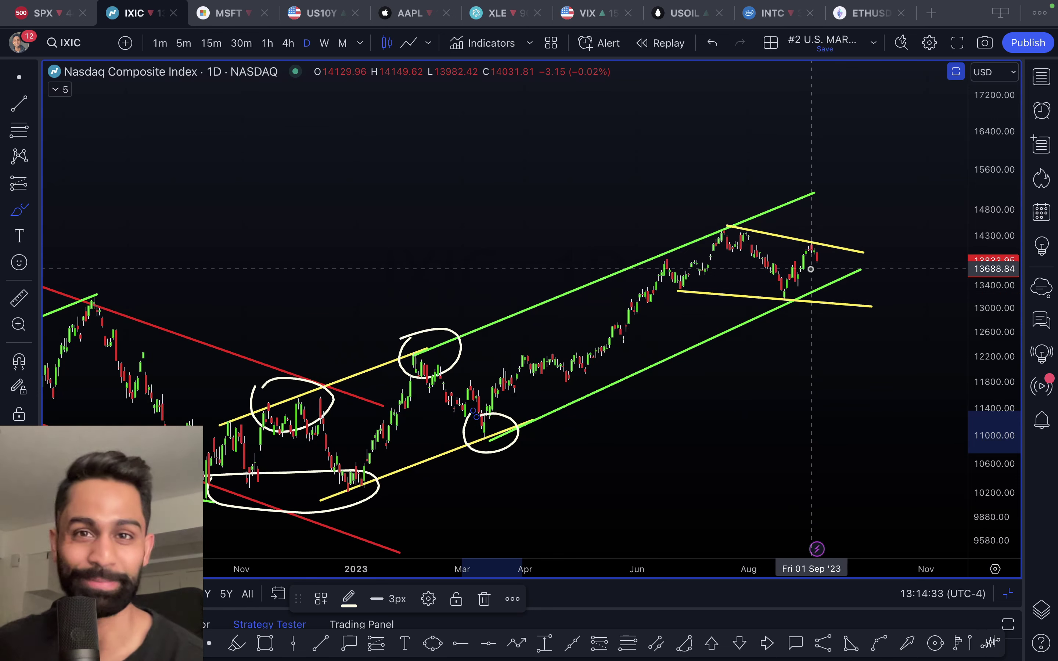
scroll(811, 269, "down", 5)
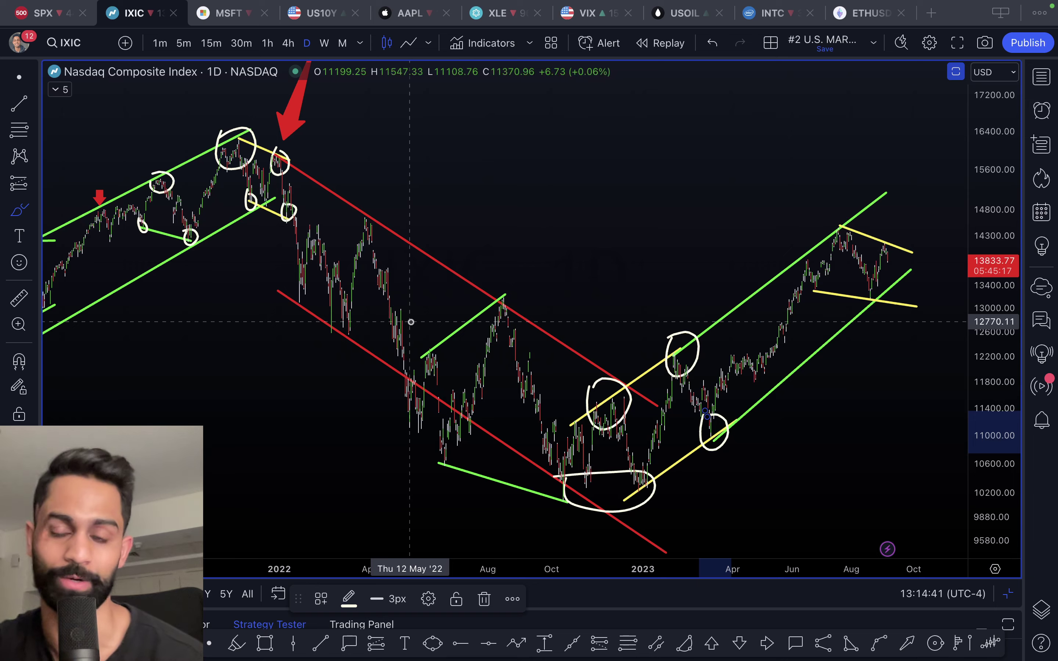
scroll(586, 274, "up", 5)
left_click_drag(999, 333, 1000, 271)
scroll(757, 258, "right", 2)
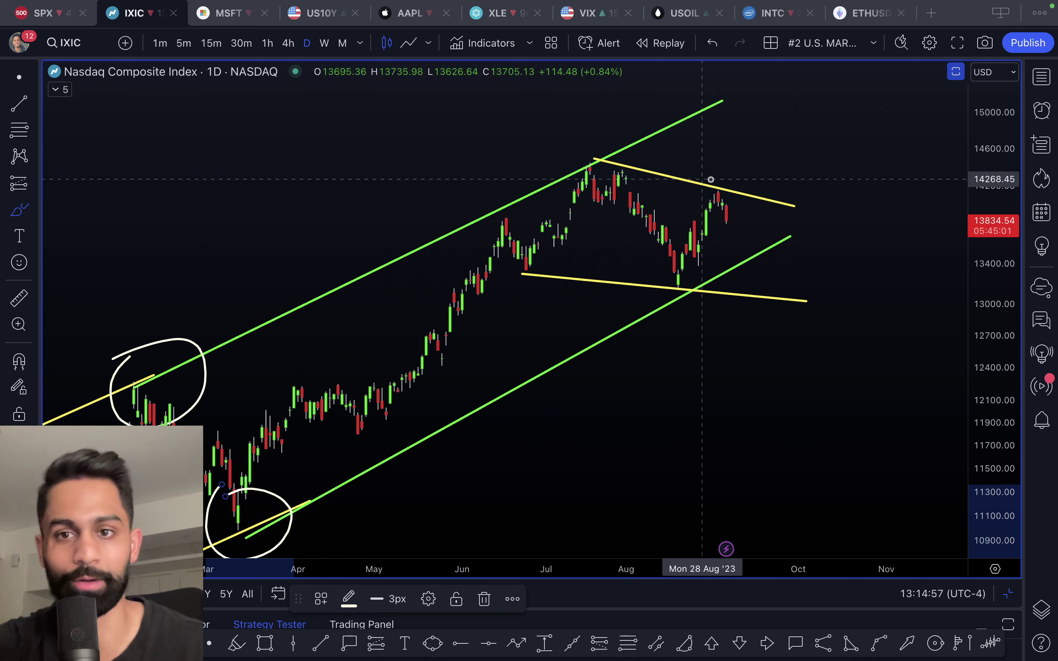
left_click(1039, 88)
left_click(1047, 80)
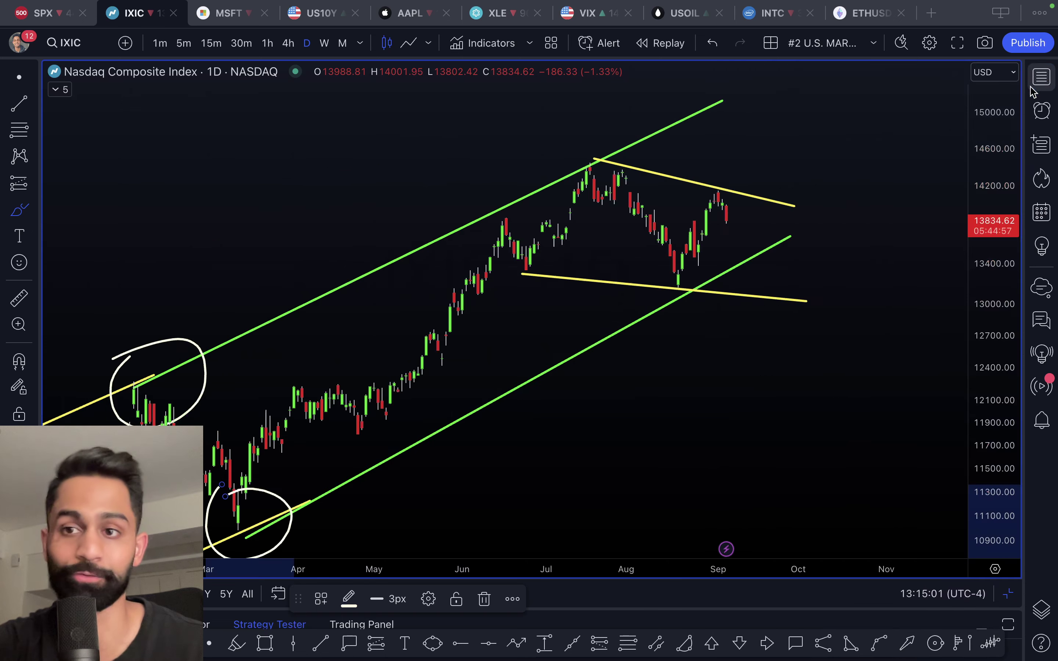
Circle the early September 2023 peak, the July 2023 peak area and the mid-August 2023 low in white
mouse_move(717, 182)
left_mouse_down()
mouse_move(736, 185)
mouse_move(742, 227)
mouse_move(721, 186)
left_mouse_up()
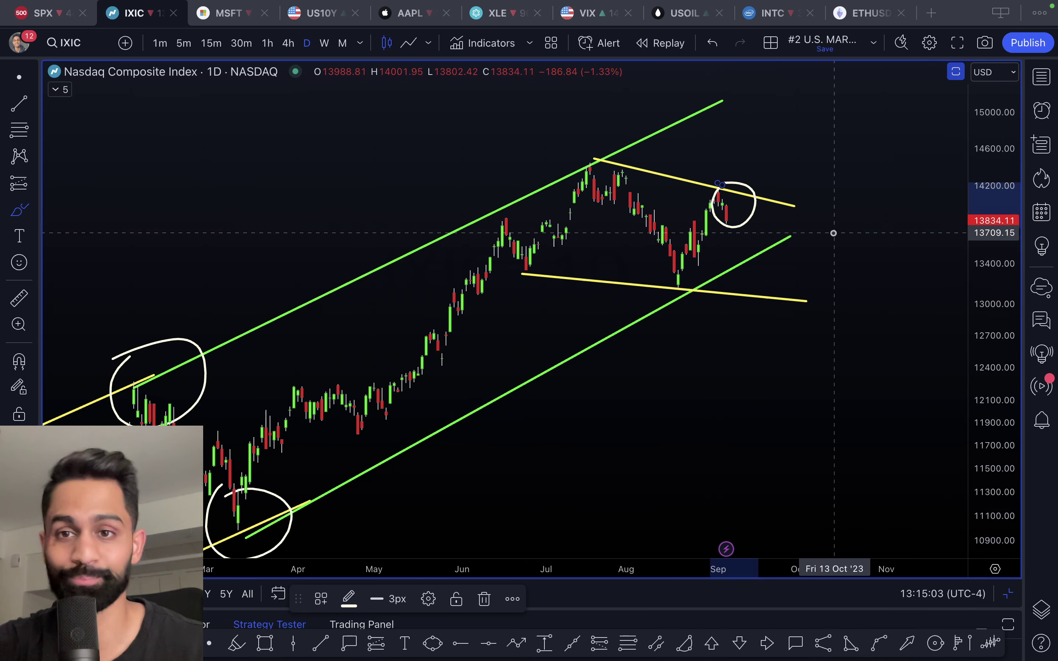
mouse_move(589, 148)
left_mouse_down()
mouse_move(619, 147)
mouse_move(596, 203)
mouse_move(597, 154)
left_mouse_up()
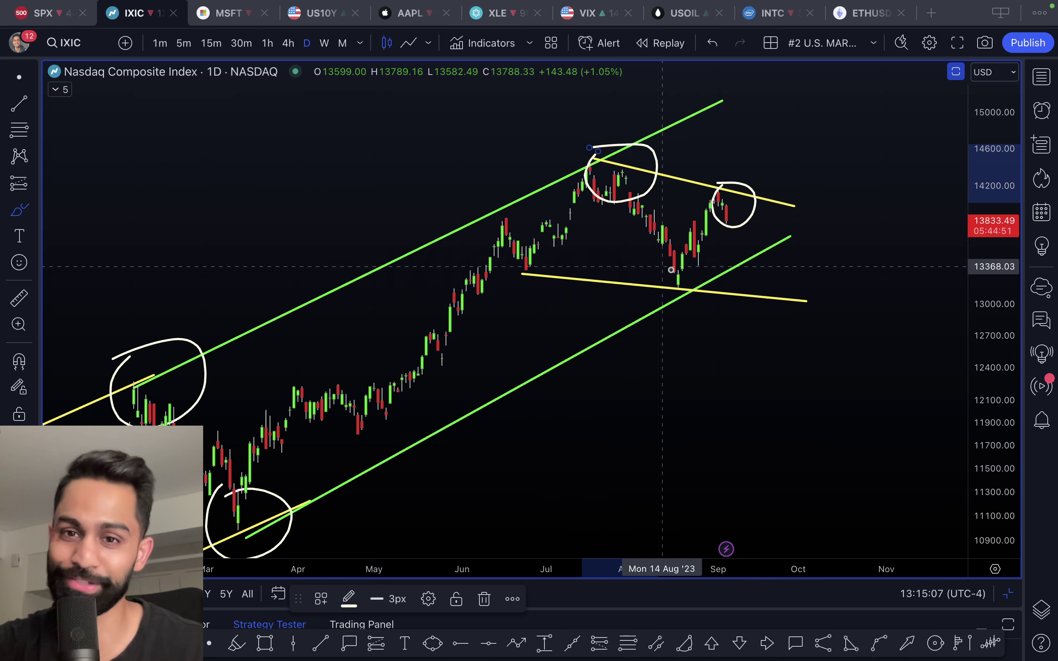
left_click_drag(705, 278, 673, 278)
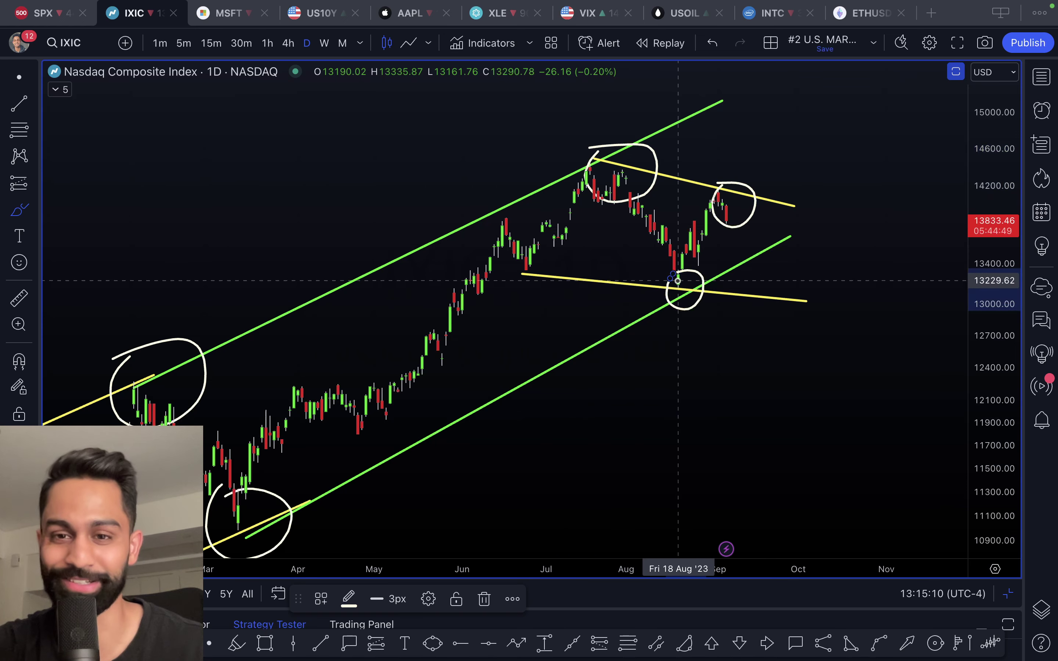
Circle the late June 2023 low at the start of the lower yellow line in white
mouse_move(522, 262)
left_mouse_down()
mouse_move(523, 287)
mouse_move(507, 282)
left_mouse_up()
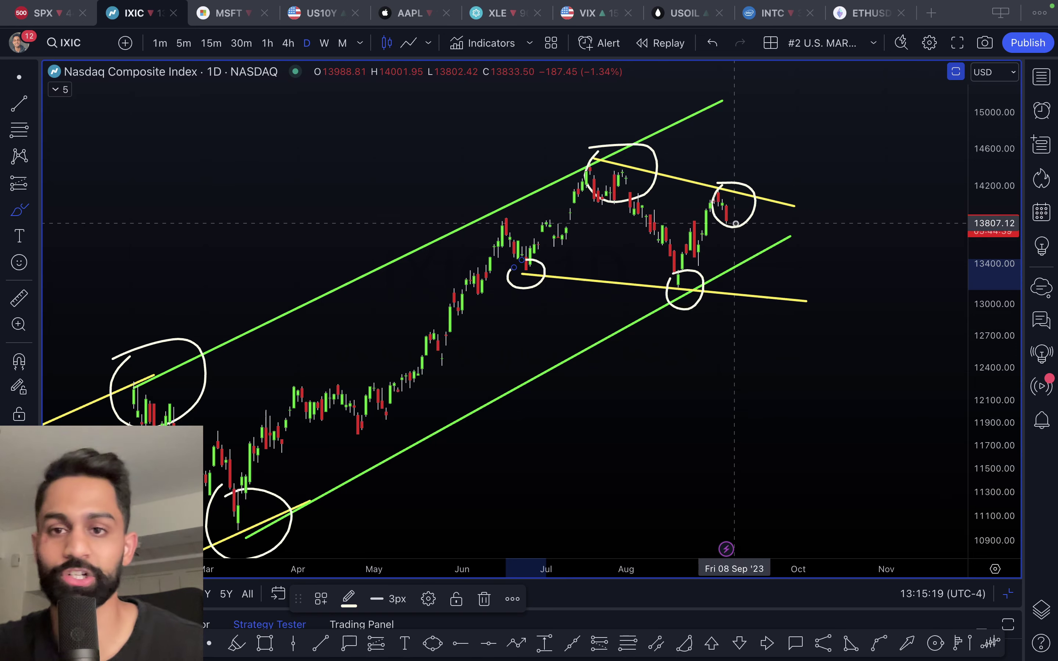
Sketch a white freehand path from the June 2023 low through the recent swings into a projected stepwise decline, and undo it
left_click_drag(524, 261, 686, 230)
mouse_move(702, 277)
left_mouse_down()
mouse_move(705, 255)
mouse_move(760, 206)
mouse_move(816, 341)
mouse_move(865, 304)
mouse_move(915, 473)
mouse_move(961, 544)
left_mouse_up()
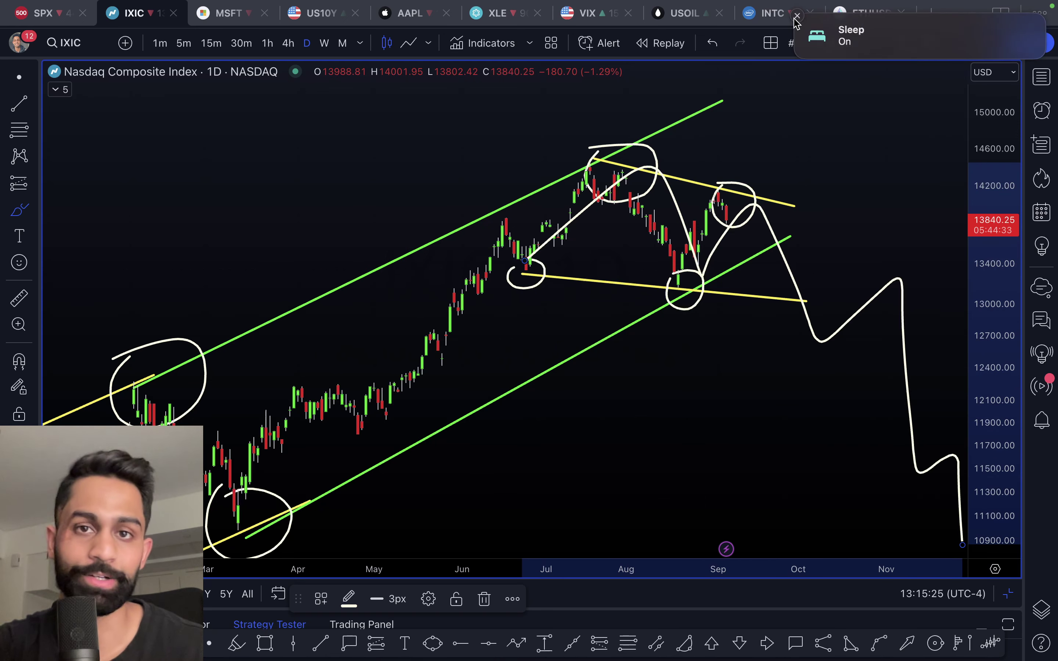
left_click(796, 17)
key("super+z")
key("super+z")
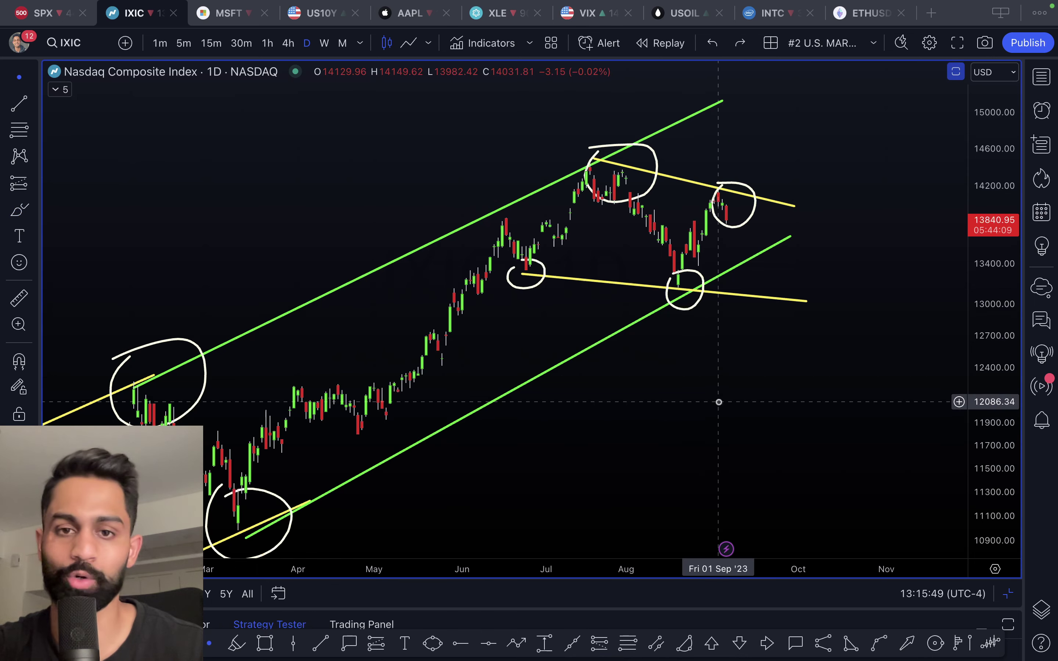
Draw a horizontal ray rightward from the mid-August 2023 low at about 13151 and colour it green
scroll(720, 402, "down", 5)
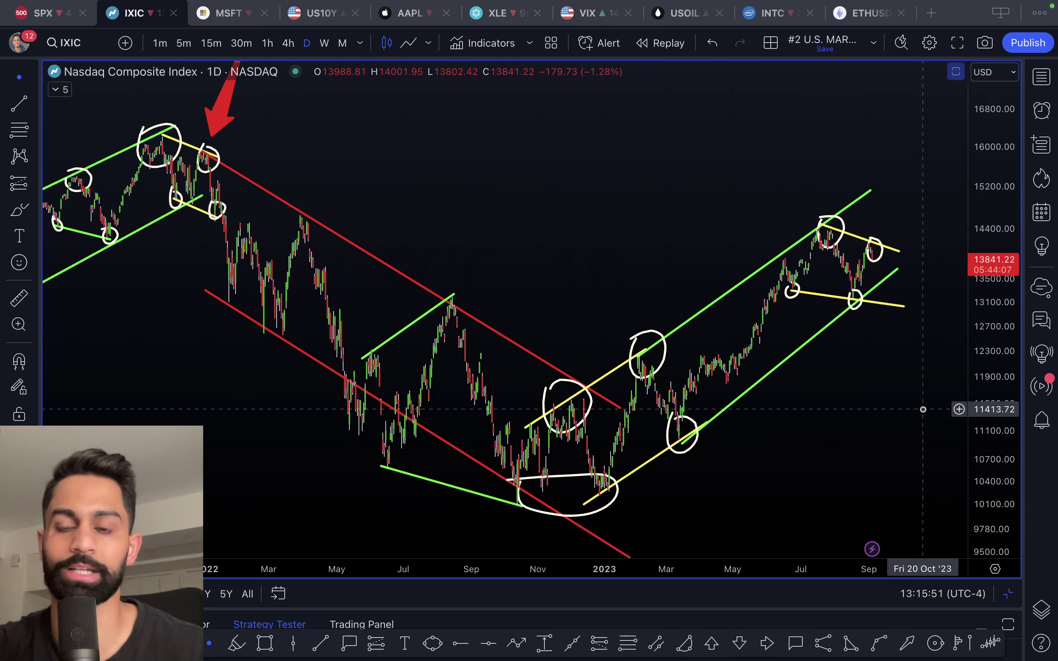
scroll(921, 406, "down", 5)
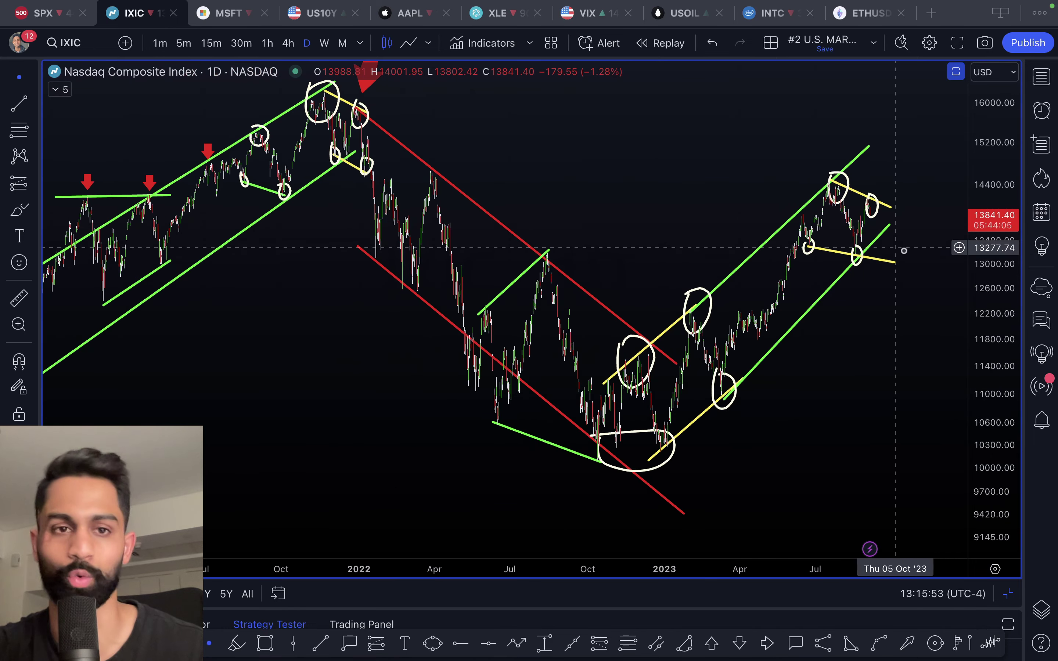
scroll(717, 303, "up", 2)
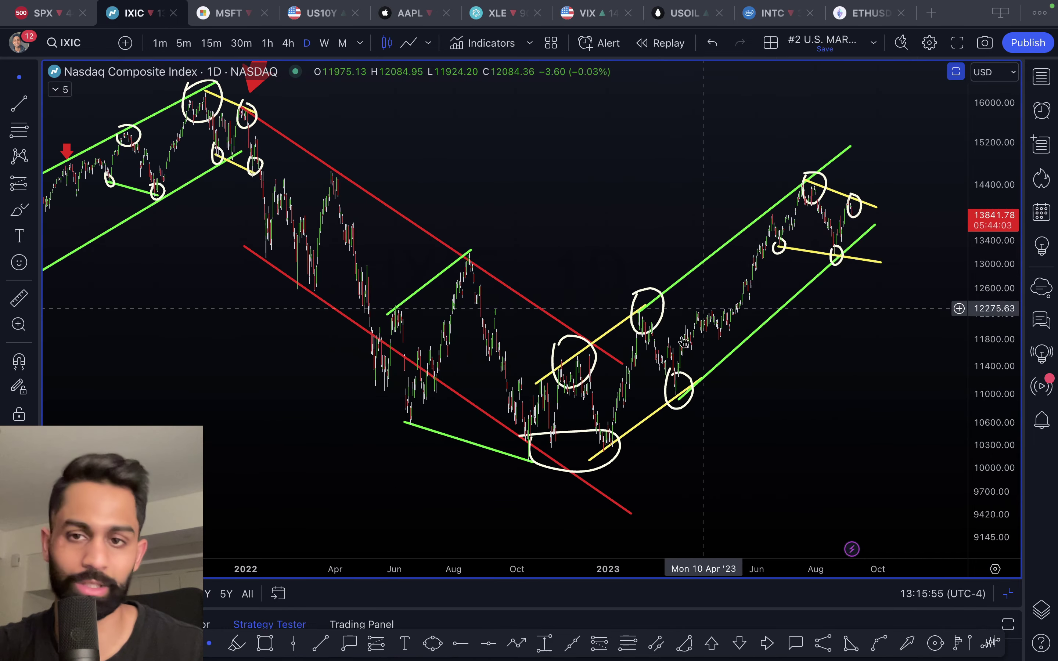
scroll(756, 321, "up", 4)
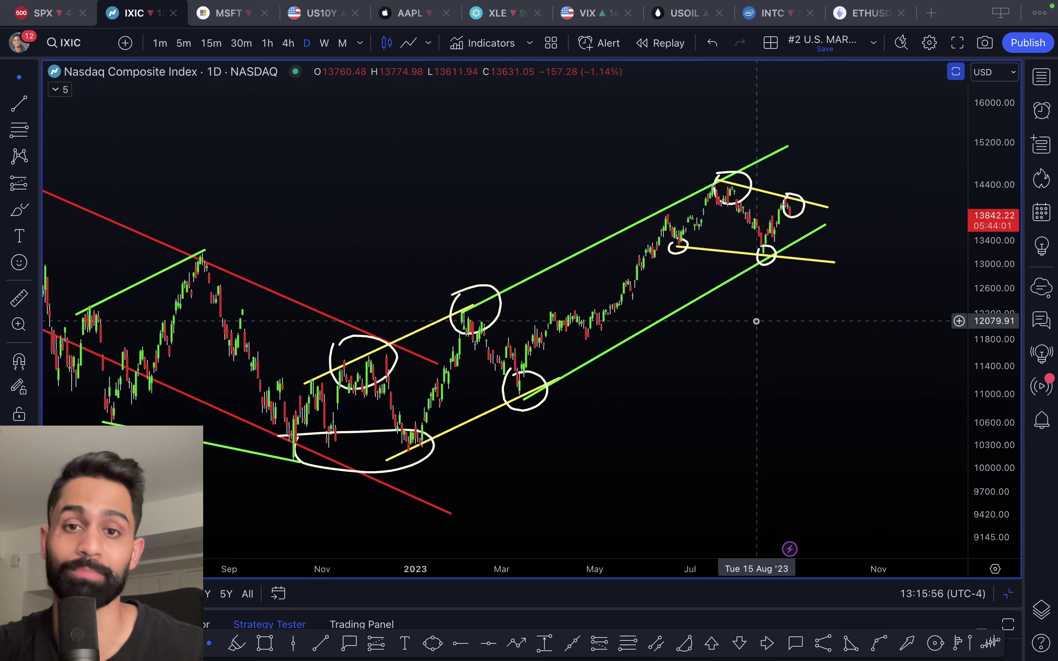
scroll(794, 336, "up", 5)
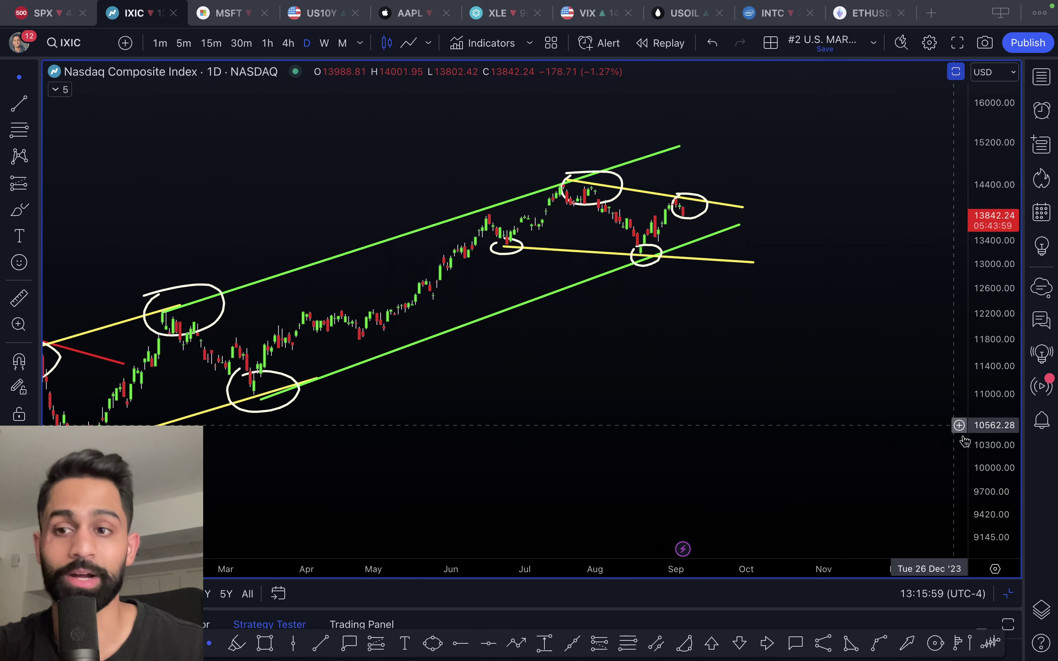
scroll(857, 366, "up", 3)
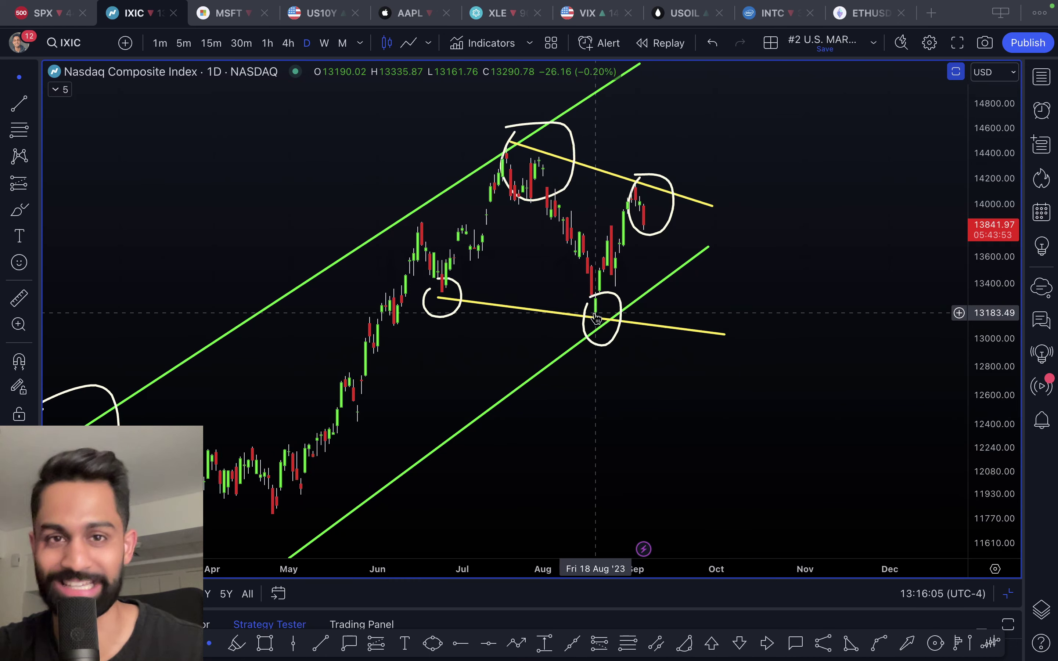
left_click(460, 643)
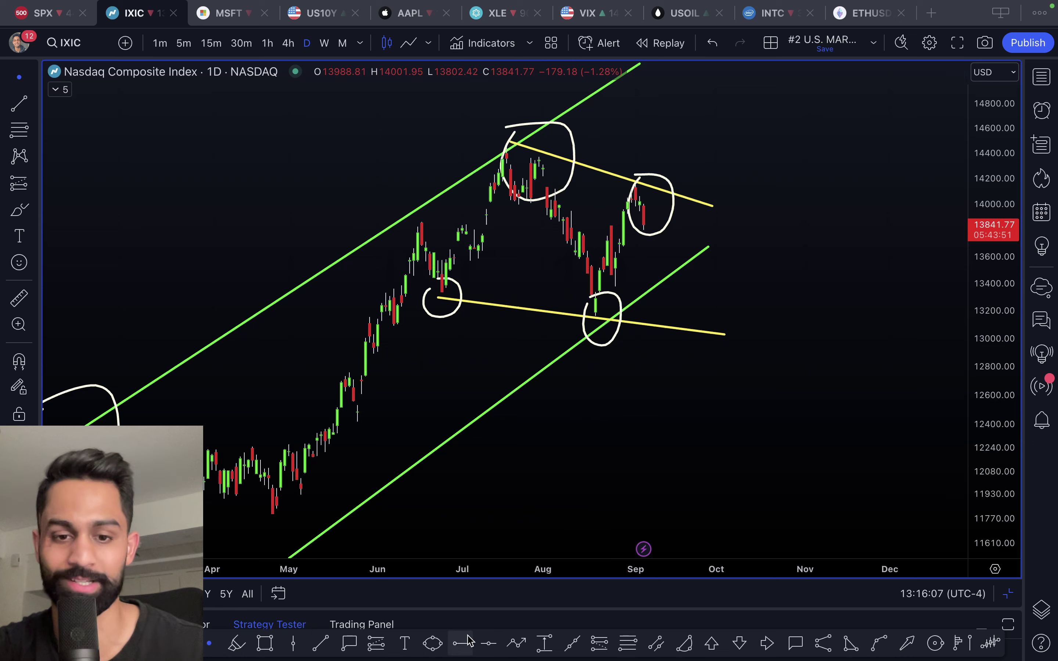
left_click(588, 317)
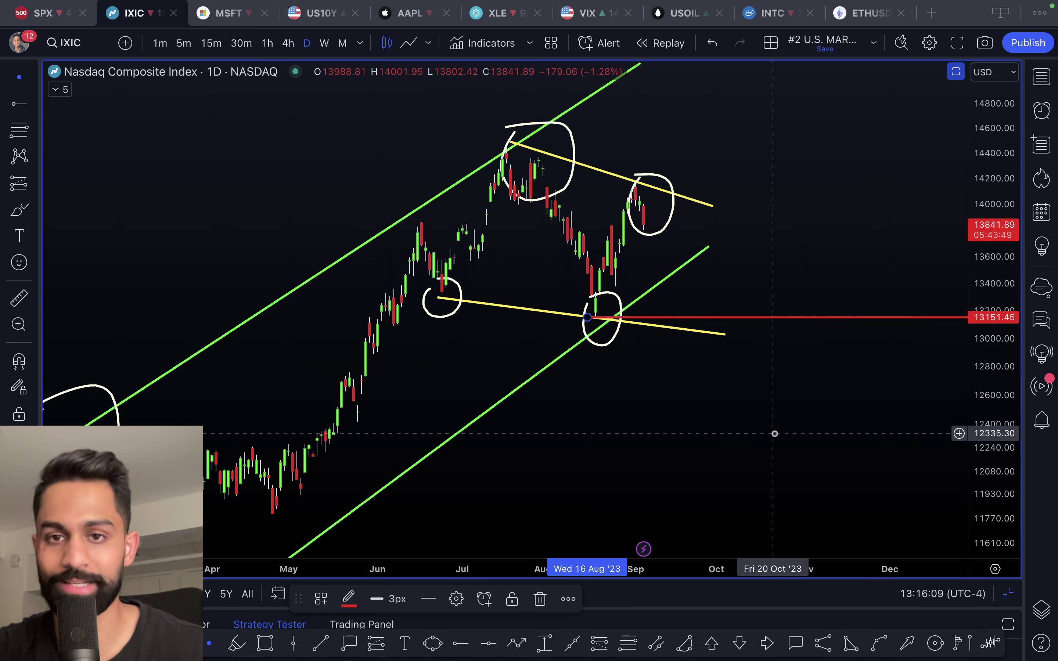
left_click(388, 600)
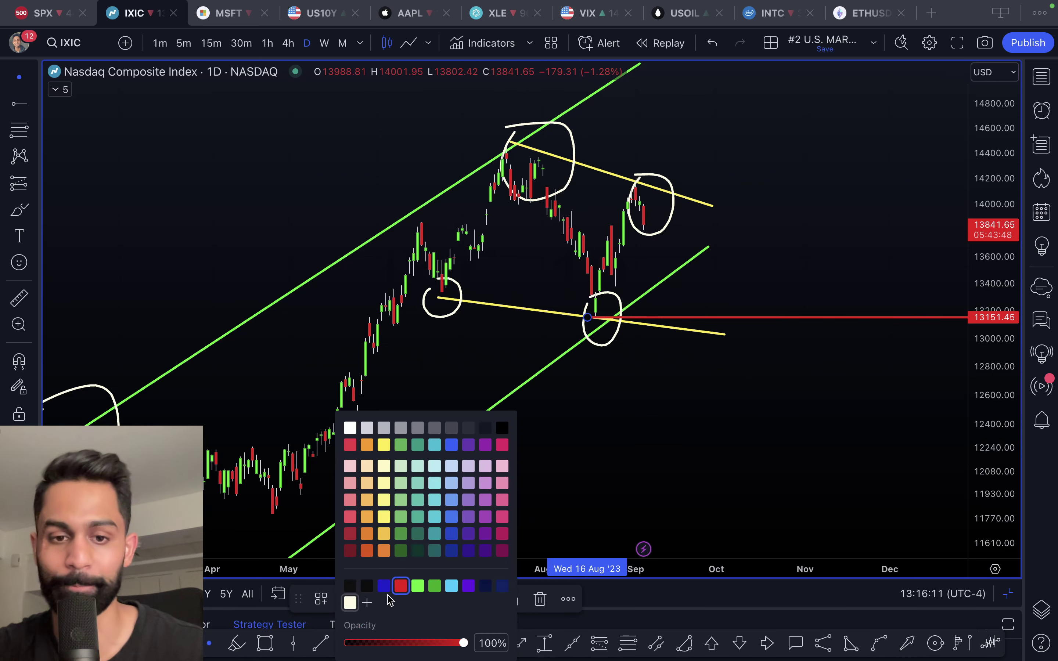
left_click(417, 585)
scroll(755, 312, "up", 2)
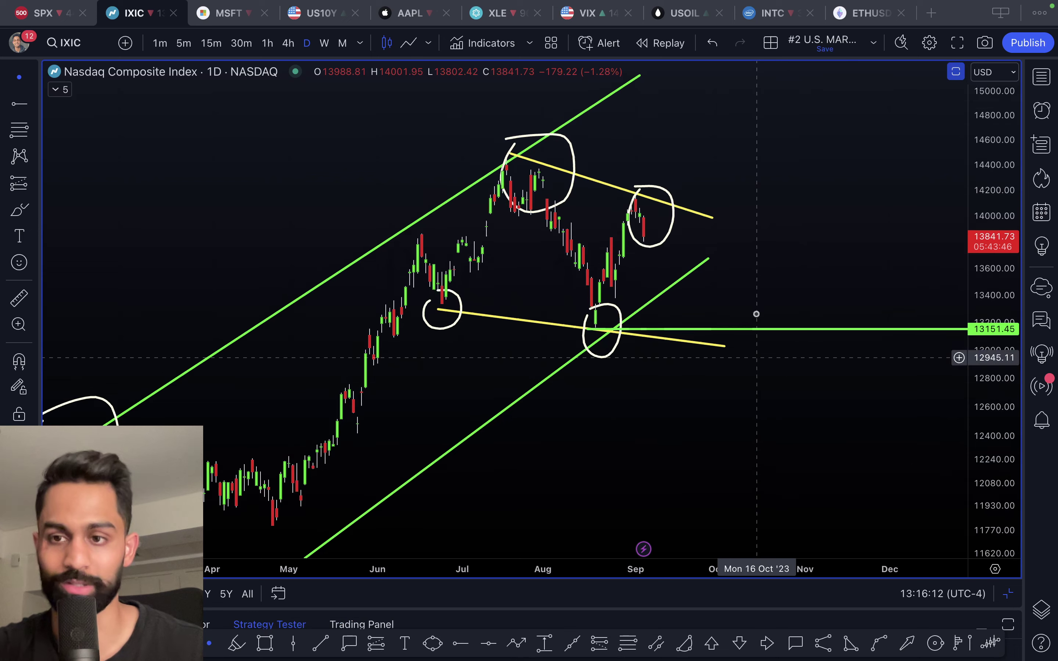
Measure the drop from the latest price to the green horizontal ray
left_click(651, 243, "shift")
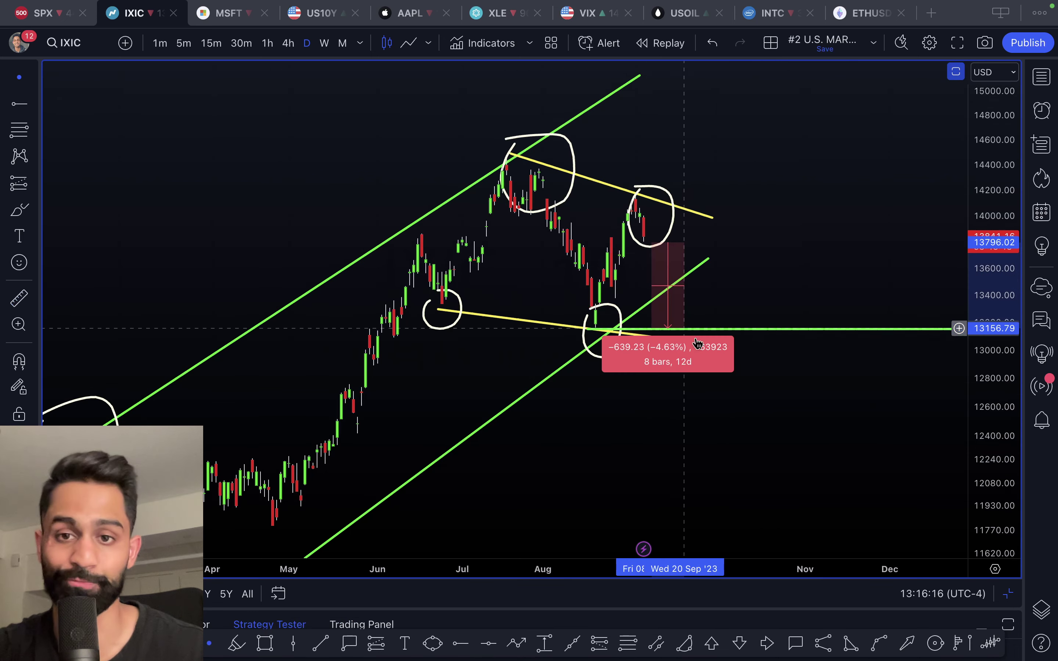
left_click(767, 431)
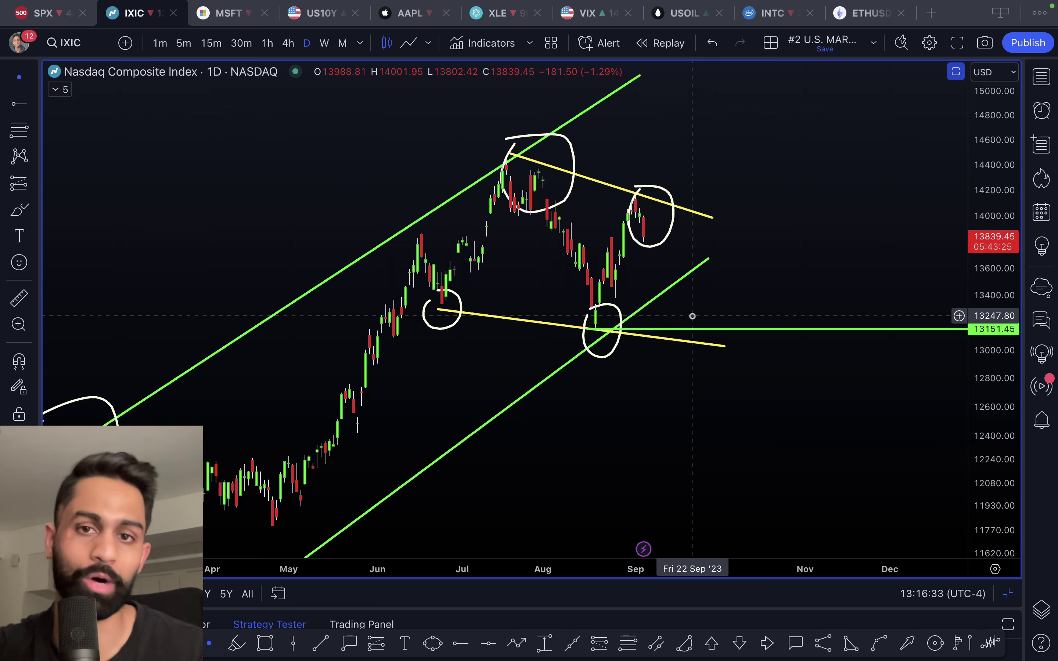
Highlight the late 2022 swings and the mid-2023 price action with thick highlighter strokes, and undo them
scroll(692, 316, "down", 3)
scroll(688, 316, "down", 3)
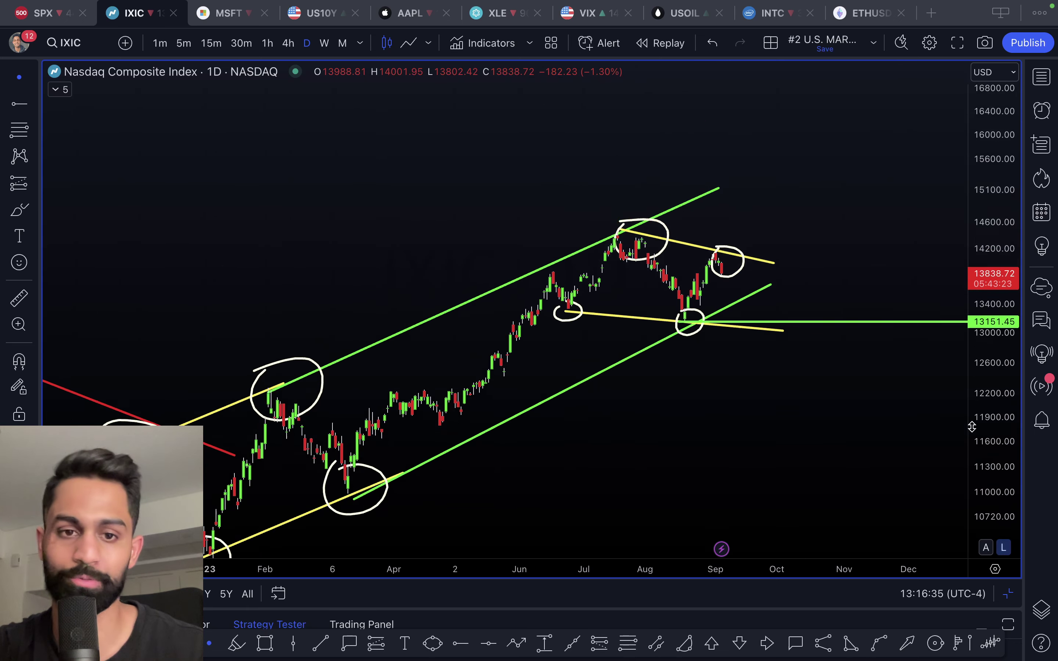
mouse_move(430, 473)
left_mouse_down()
mouse_move(448, 411)
mouse_move(378, 378)
left_mouse_up()
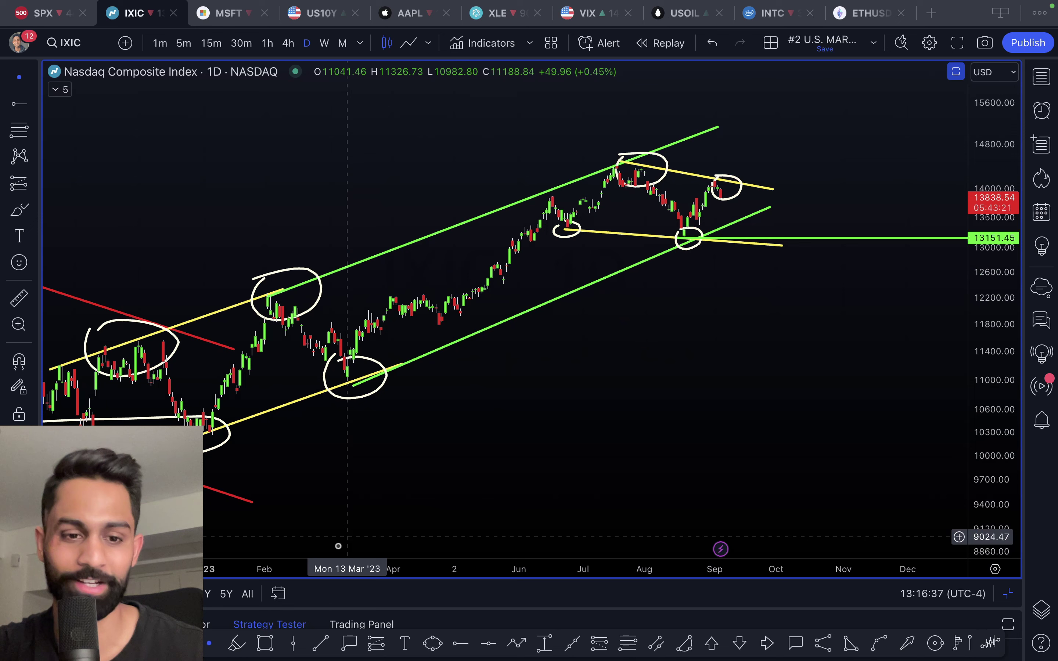
left_click(238, 644)
mouse_move(86, 406)
left_mouse_down()
mouse_move(144, 348)
mouse_move(188, 424)
left_mouse_up()
left_click(348, 598)
left_click(350, 585)
mouse_move(192, 422)
left_mouse_down()
mouse_move(258, 323)
mouse_move(368, 358)
left_mouse_up()
mouse_move(478, 248)
left_mouse_down()
mouse_move(543, 197)
mouse_move(684, 225)
mouse_move(708, 187)
left_mouse_up()
key("super+z")
key("super+z")
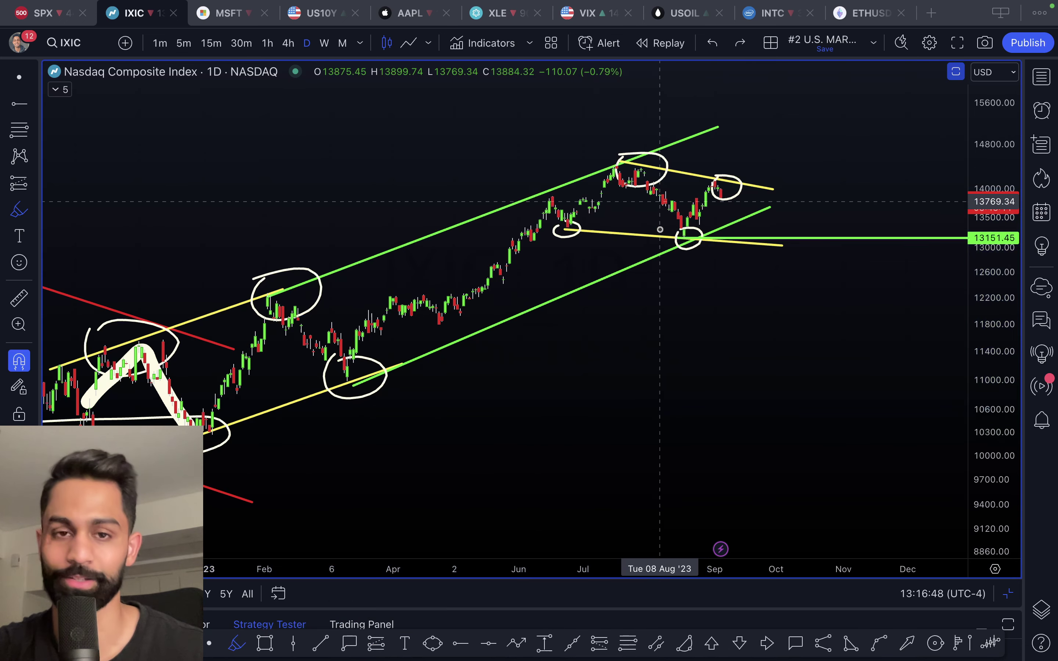
key("super+z")
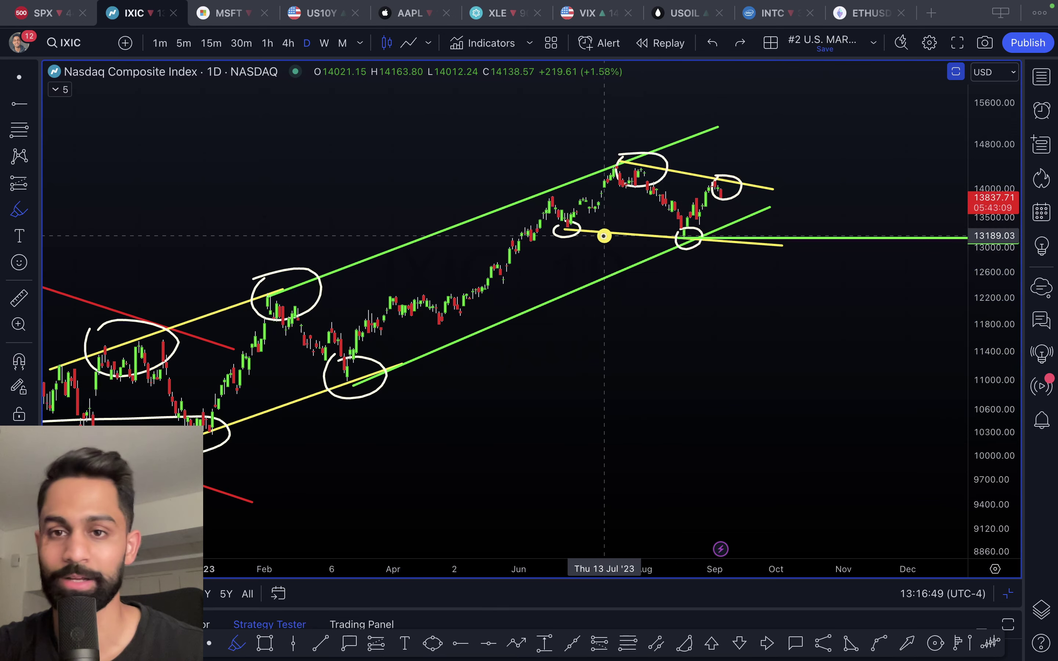
left_click_drag(606, 235, 915, 254)
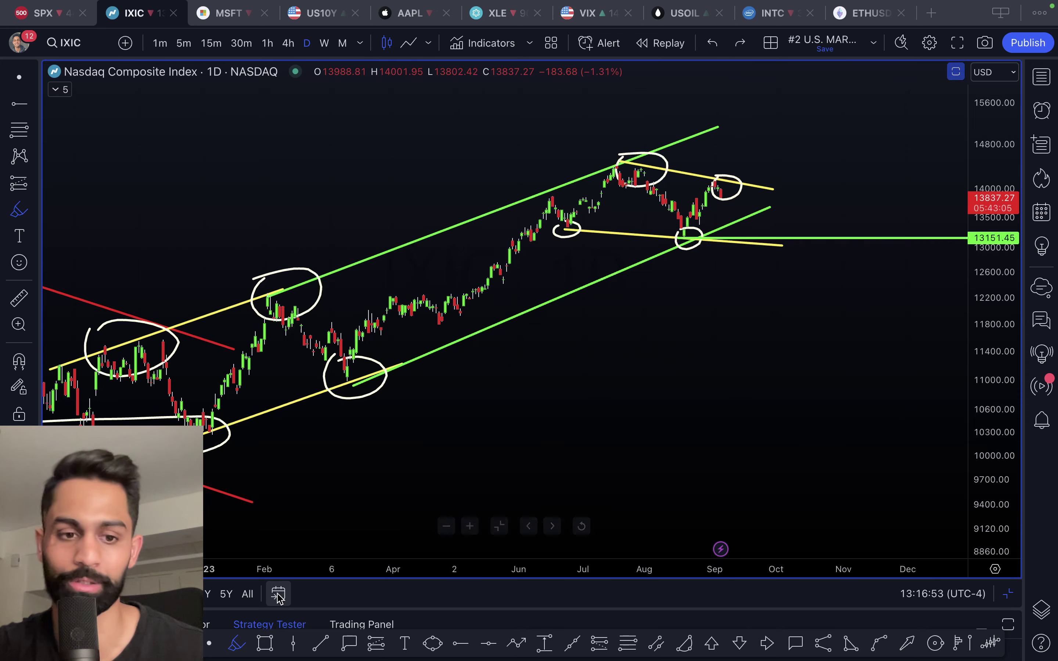
left_click(209, 642)
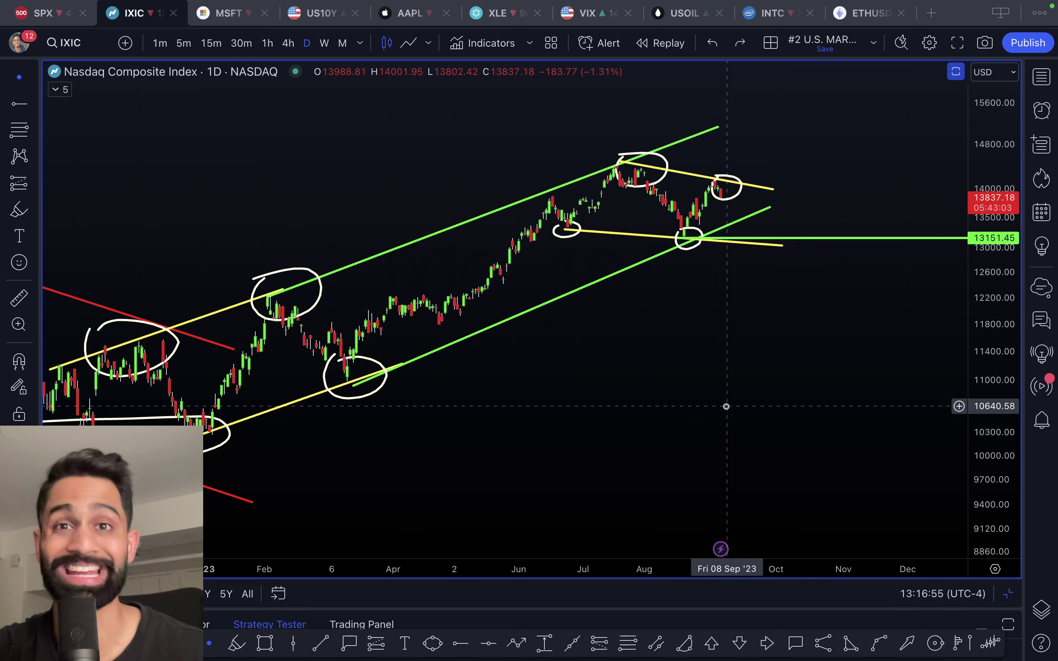
Switch the chart symbol to SPX and focus on the price action from April to September 2023
type("SPX")
key("Return")
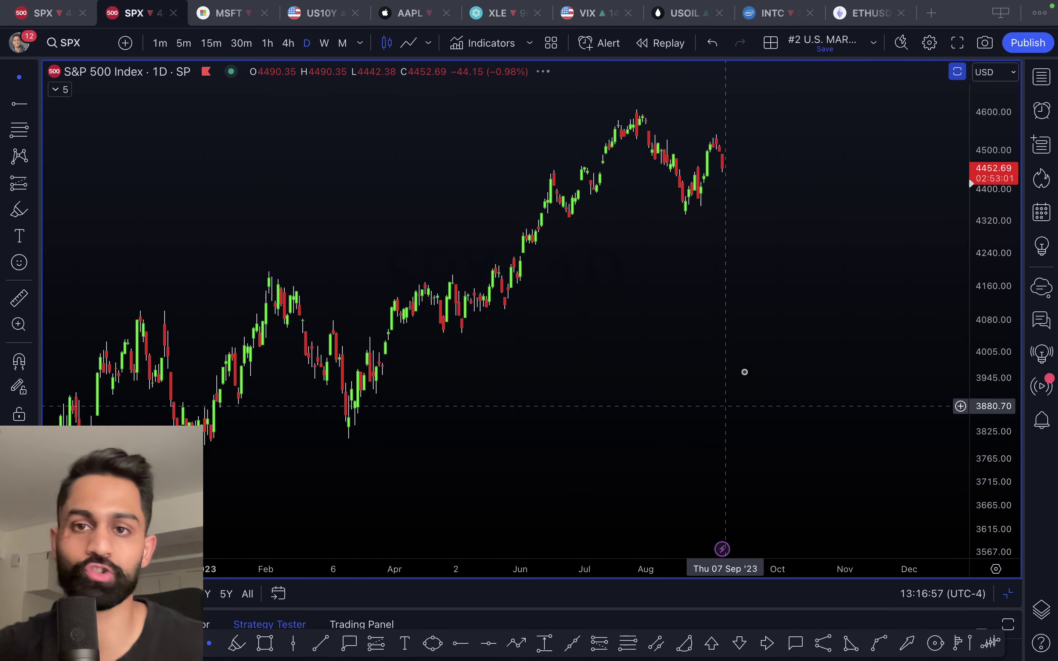
scroll(785, 272, "up", 3)
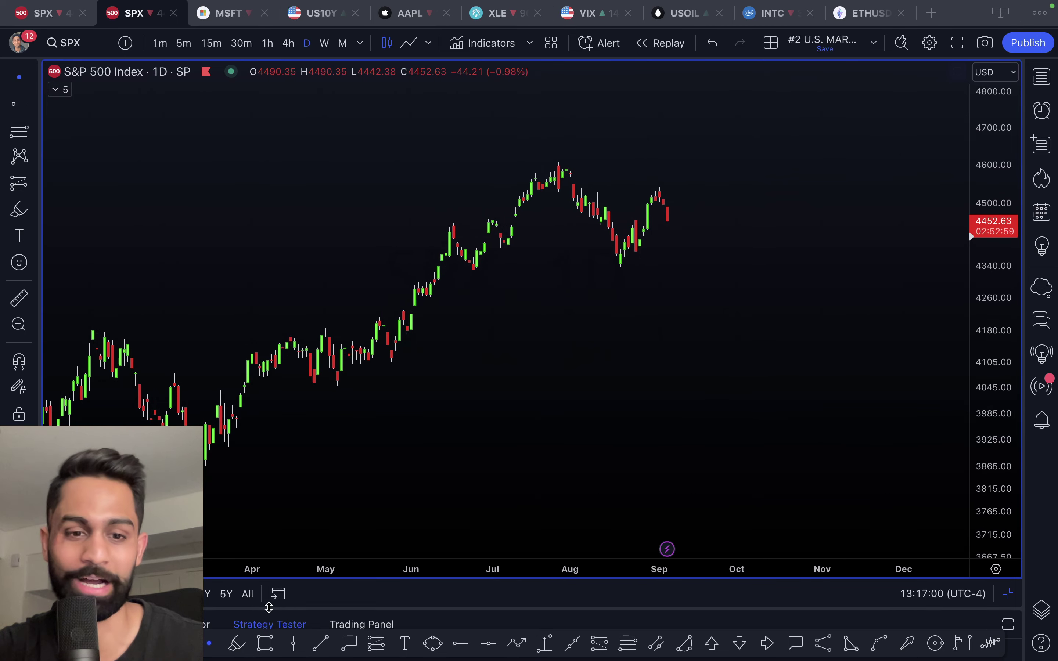
Draw descending trend lines along the late July and early September 2023 peaks and from the early July low beneath the August low
left_click(320, 644)
left_click(554, 156)
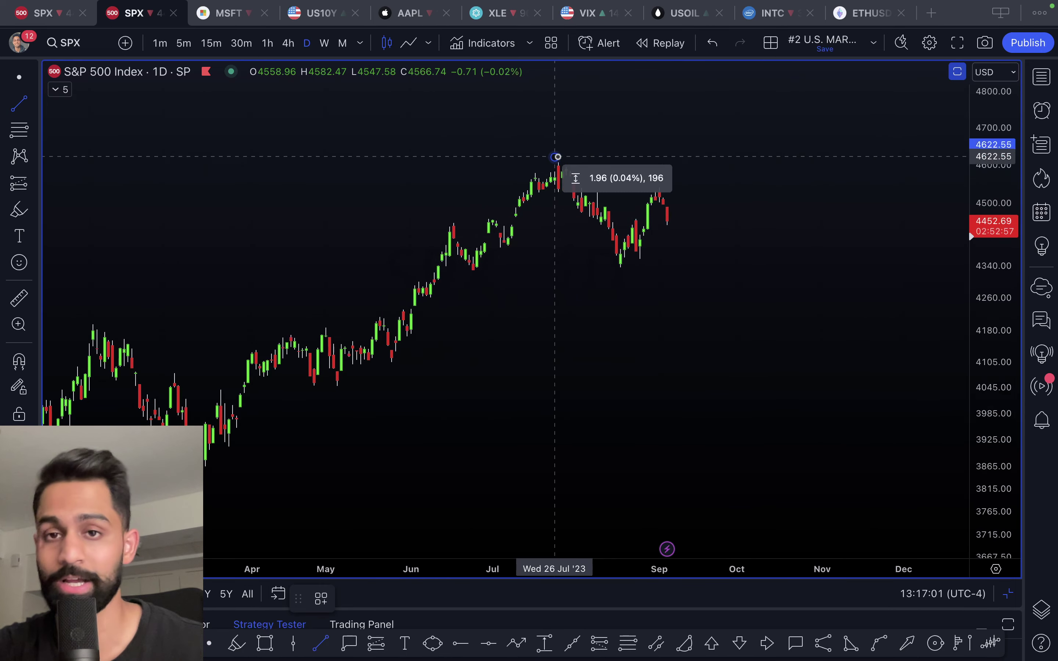
left_click(786, 224)
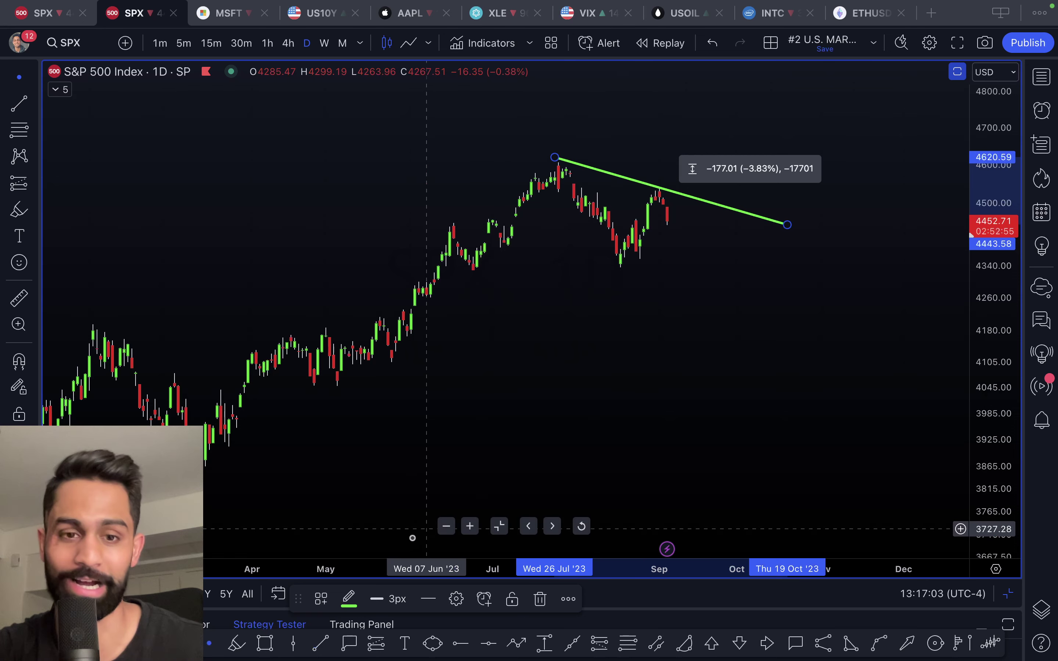
left_click(320, 643)
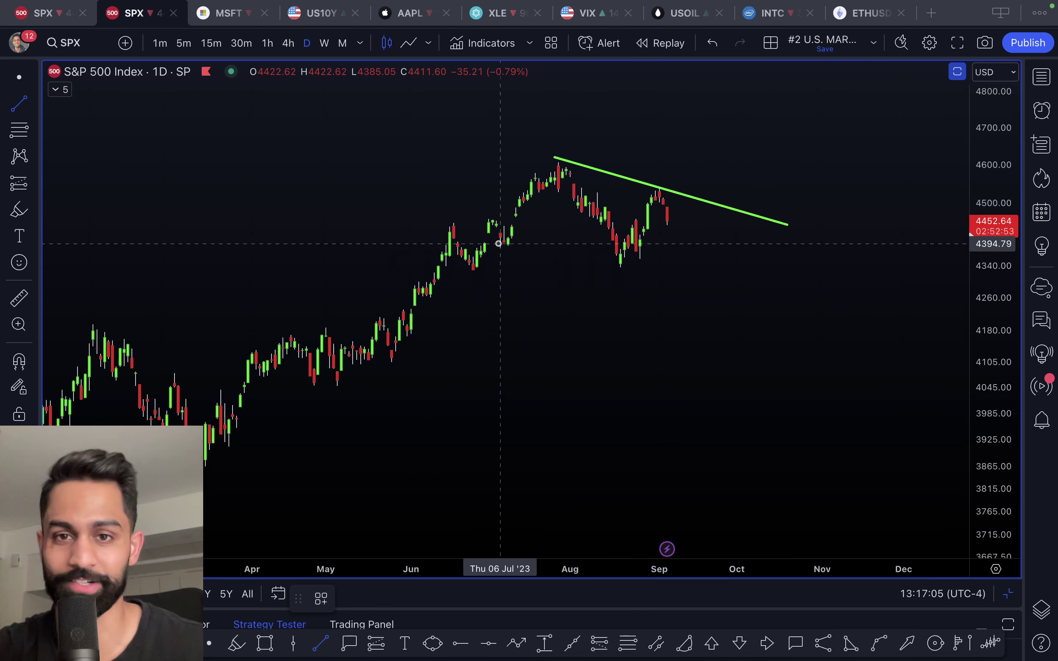
left_click(496, 244)
left_click(744, 305)
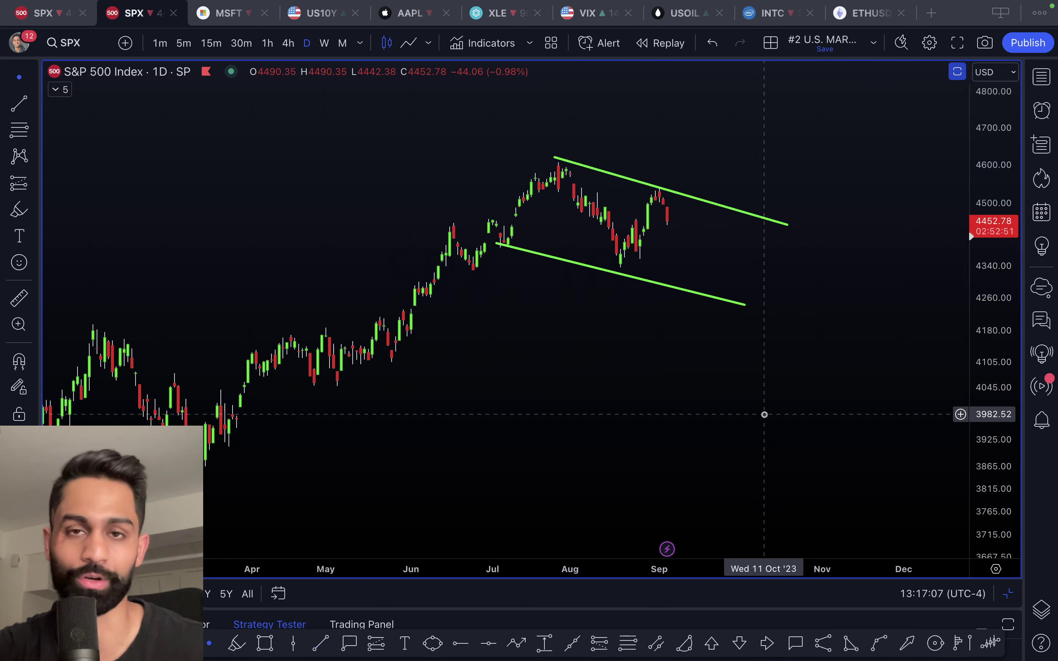
Recolour both descending SPX trend lines yellow
left_click(717, 206)
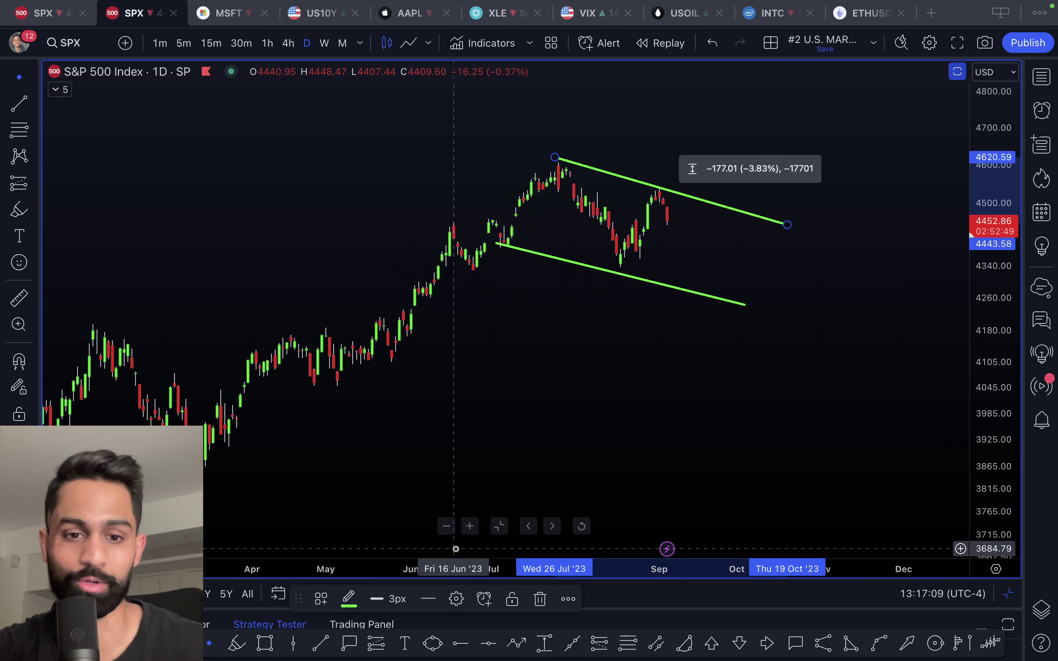
left_click(350, 599)
left_click(384, 444)
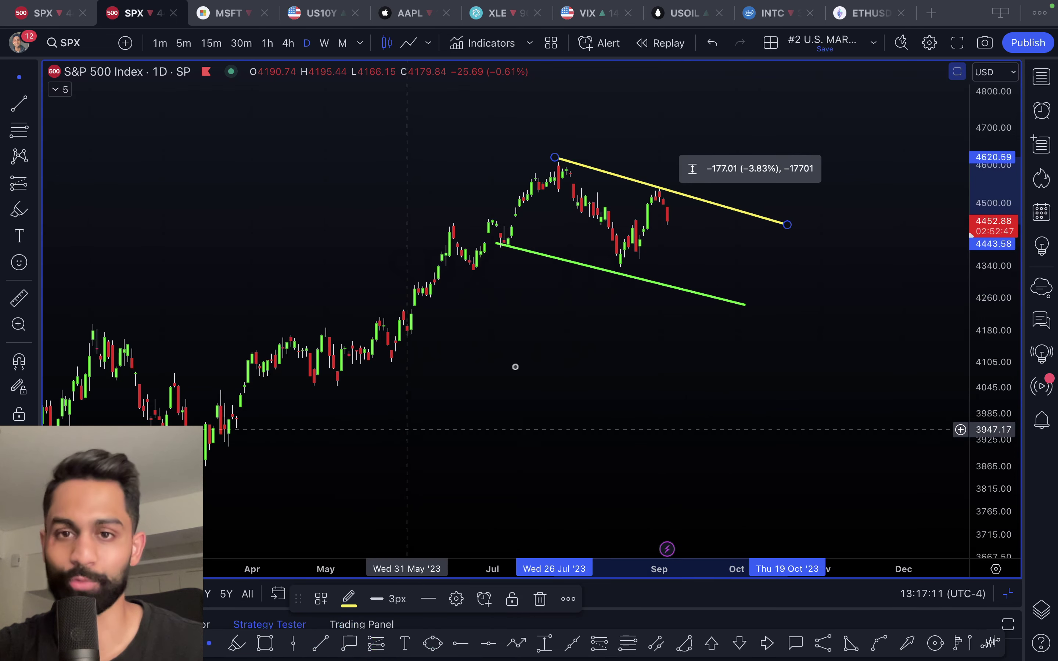
left_click(673, 287)
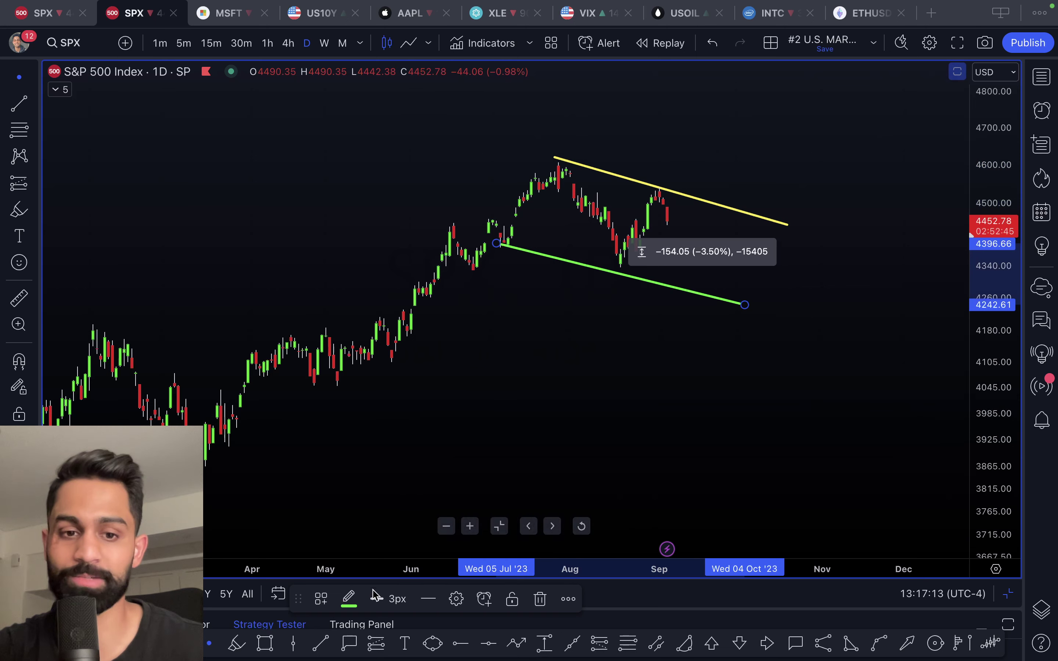
left_click(352, 600)
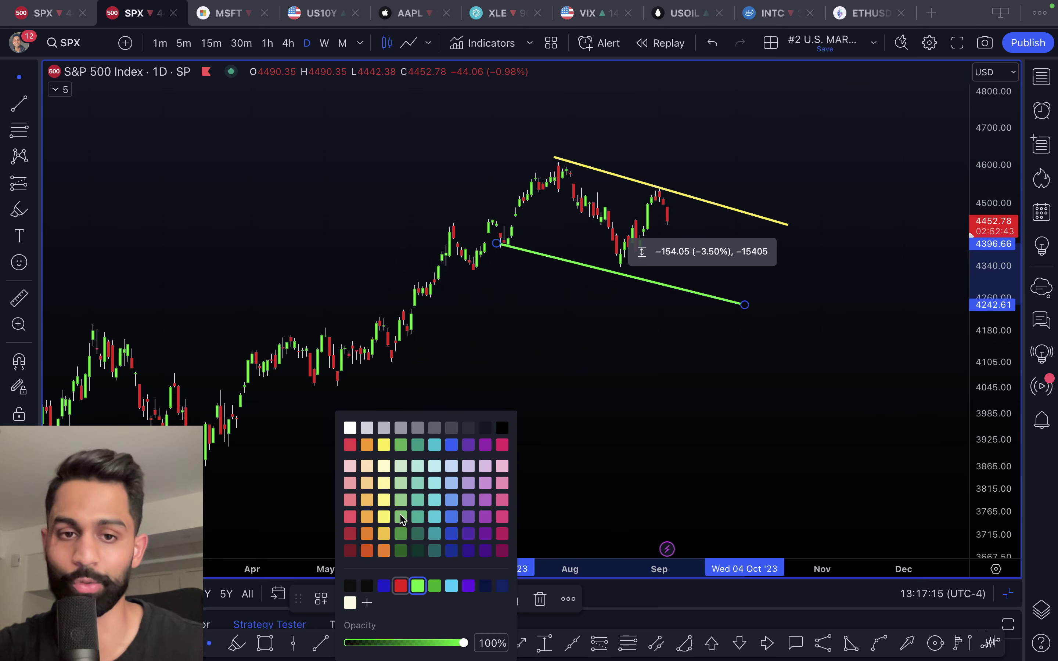
left_click(383, 449)
left_click(671, 319)
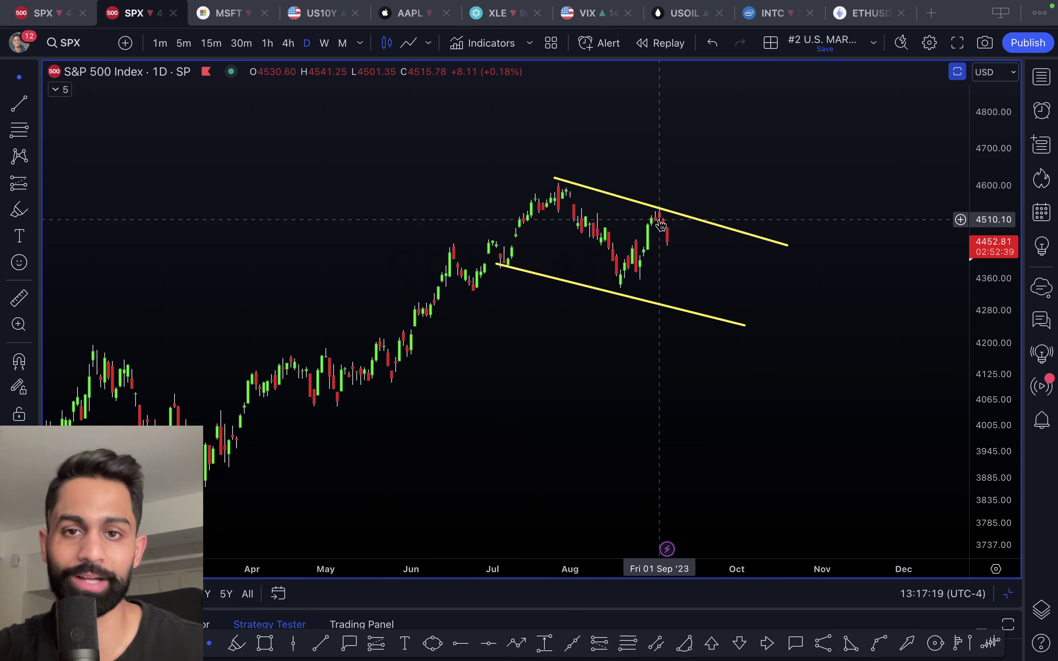
Draw a horizontal ray from the late June 2023 low at about 4326, just beneath the mid-August low
left_click(460, 643)
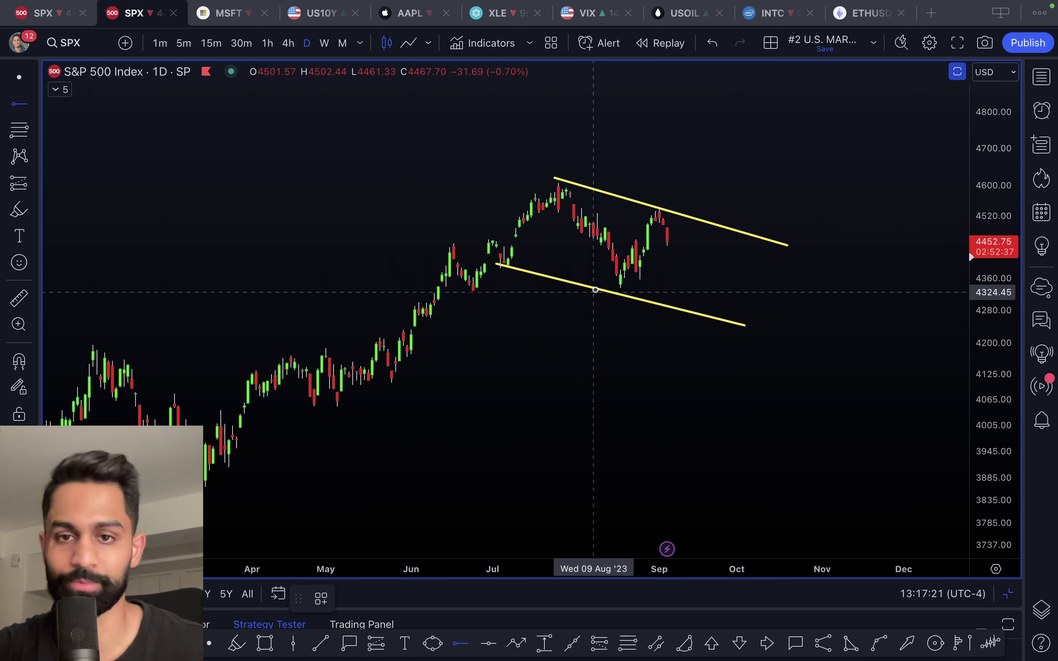
left_click(457, 291)
left_click_drag(988, 420, 970, 332)
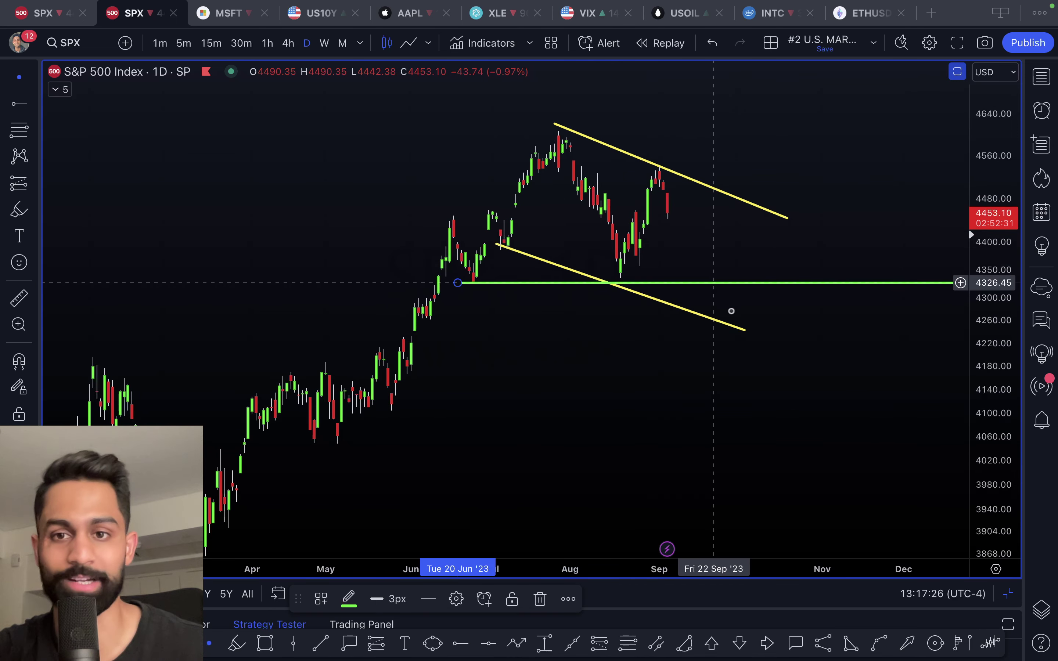